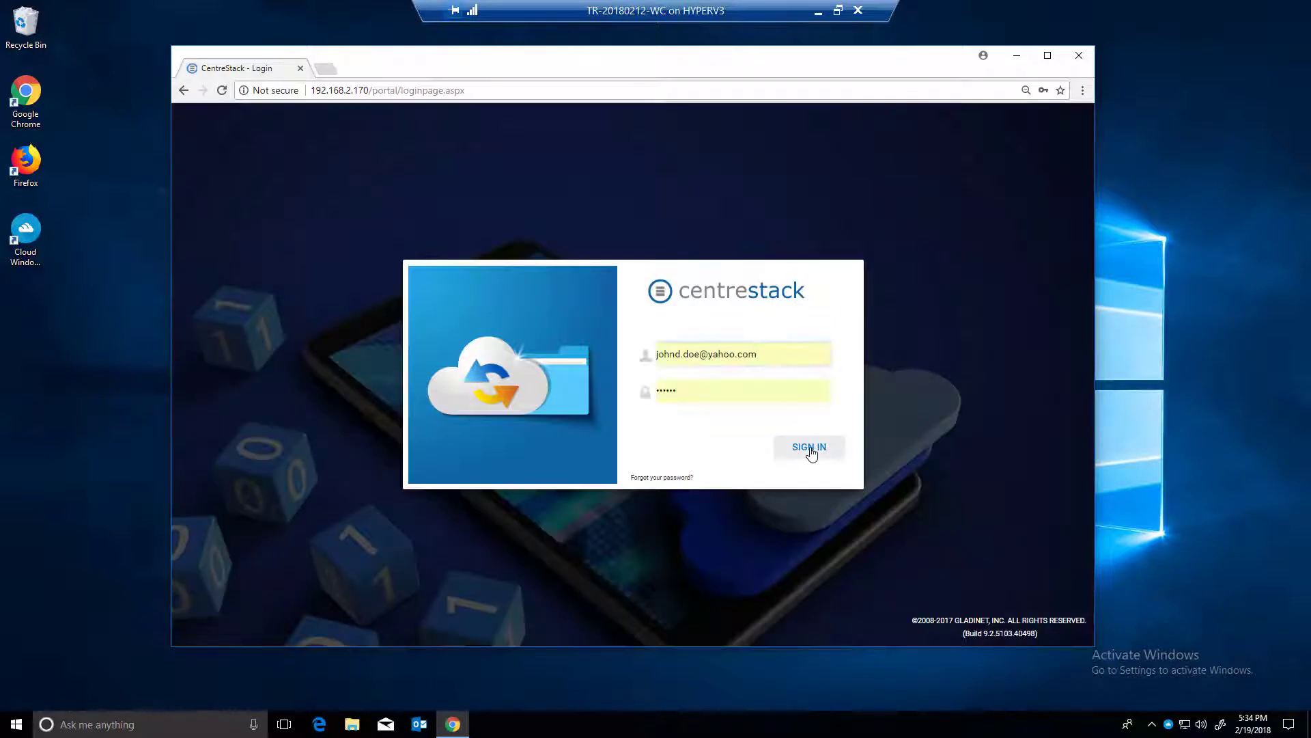
Sign in, open ProjectFolderShareSA, and download and run the 64-bit Windows client installer
{"action": "left_click", "coordinate": [809, 447]}
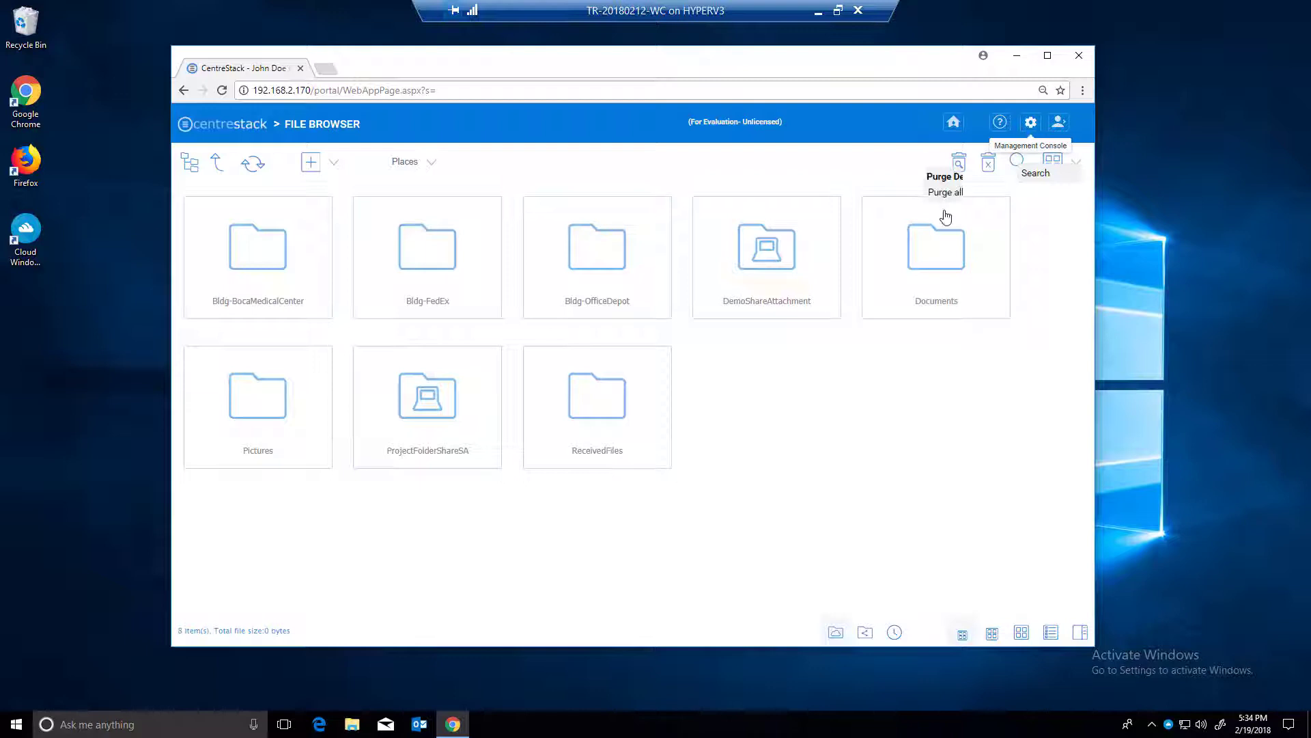
{"action": "double_click", "coordinate": [469, 375]}
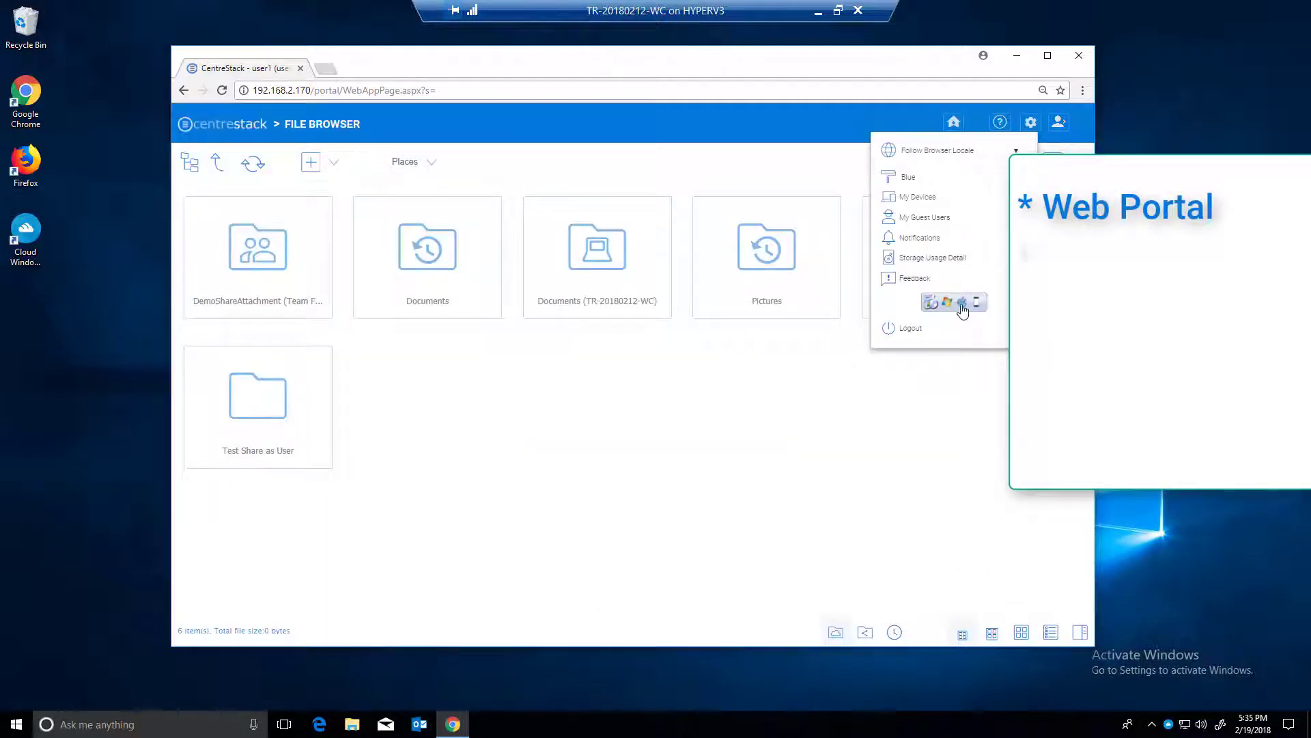
{"action": "left_click", "coordinate": [961, 305]}
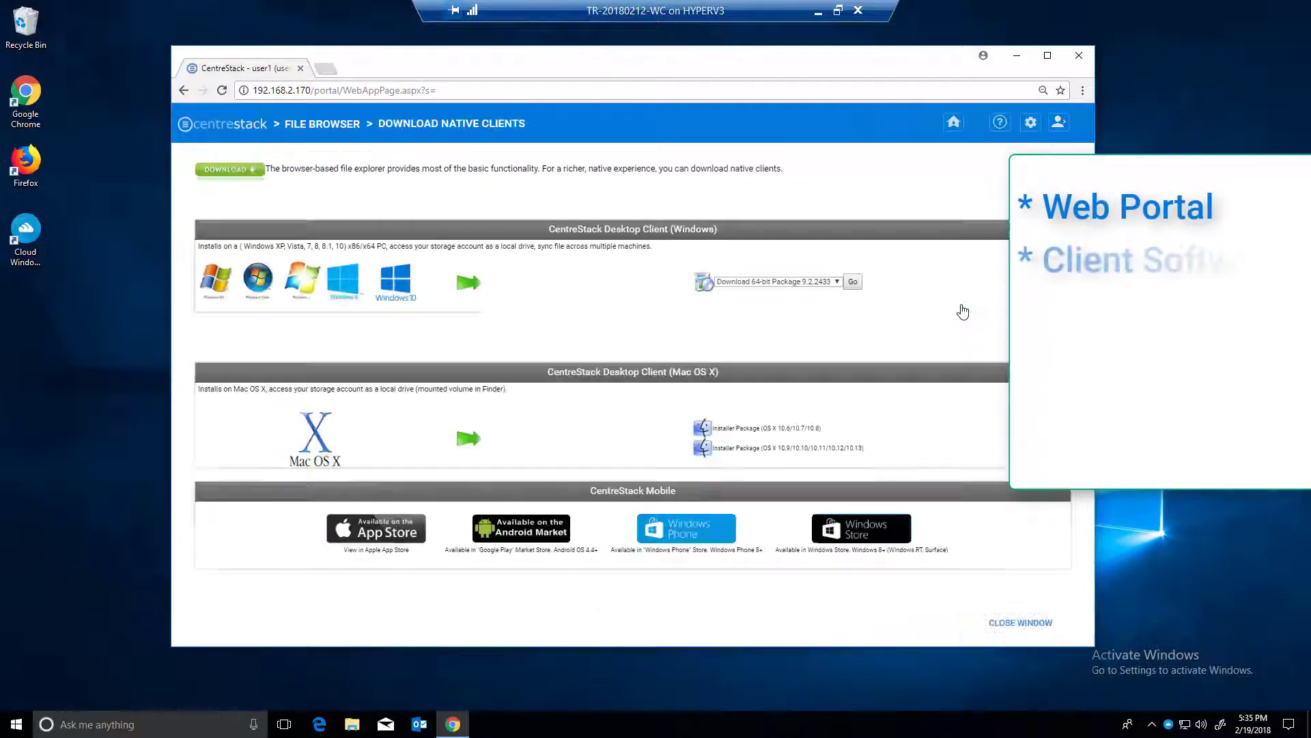
{"action": "left_click", "coordinate": [852, 281]}
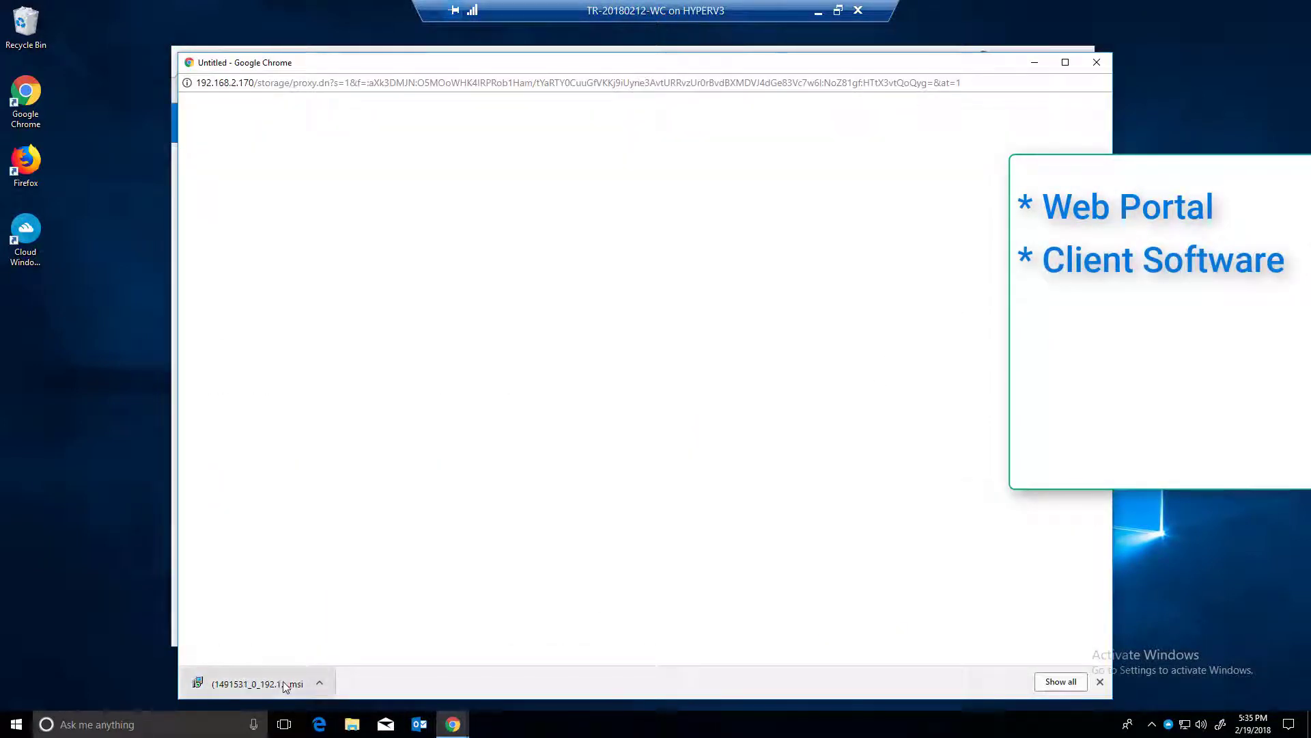
{"action": "left_click", "coordinate": [282, 681]}
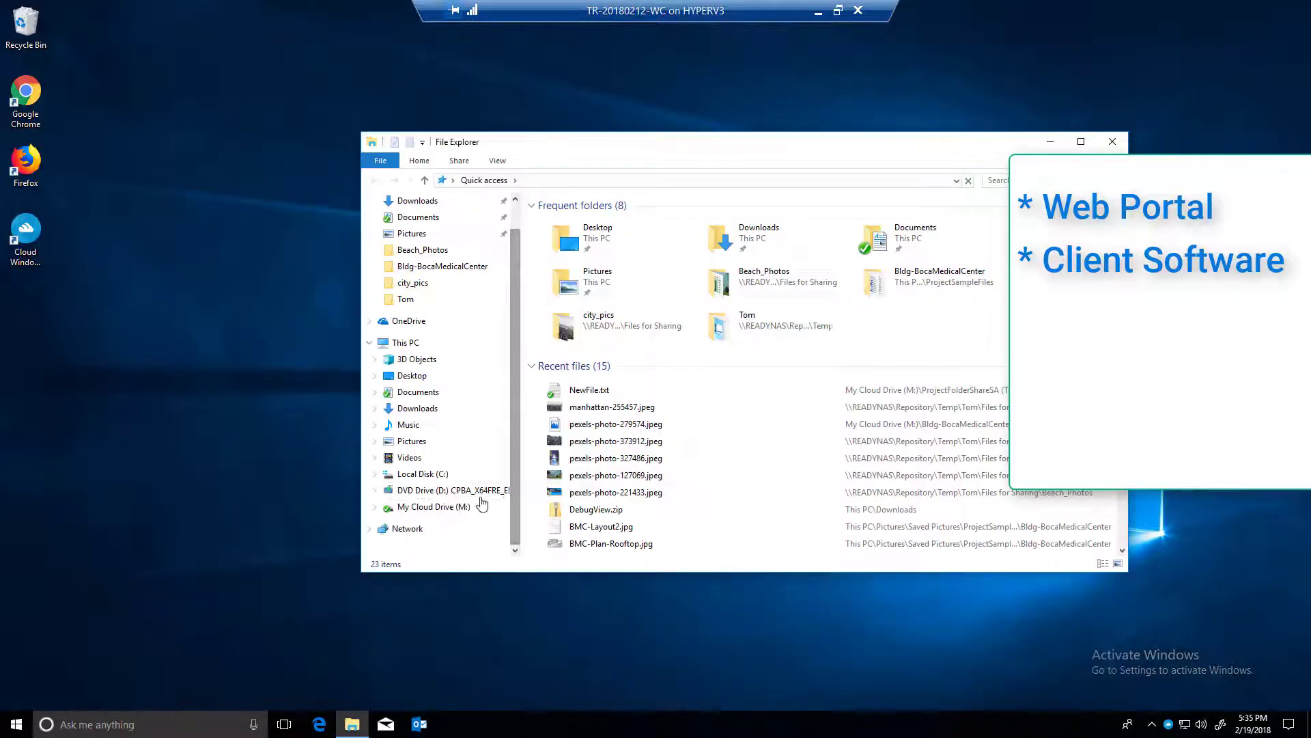
{"action": "left_click", "coordinate": [410, 506]}
Open the team folder on the cloud drive and turn on local cache encryption
{"action": "double_click", "coordinate": [587, 269]}
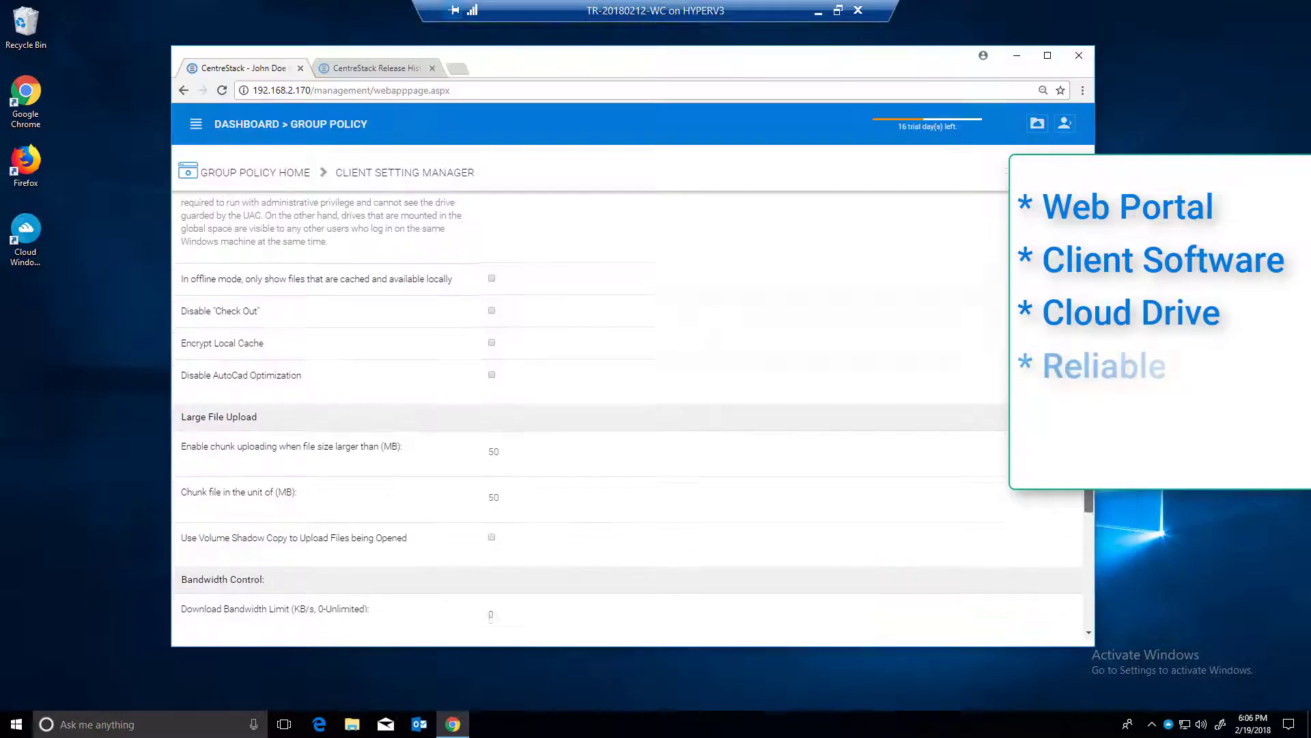
{"action": "scroll", "coordinate": [615, 409], "scroll_direction": "down", "scroll_amount": 1}
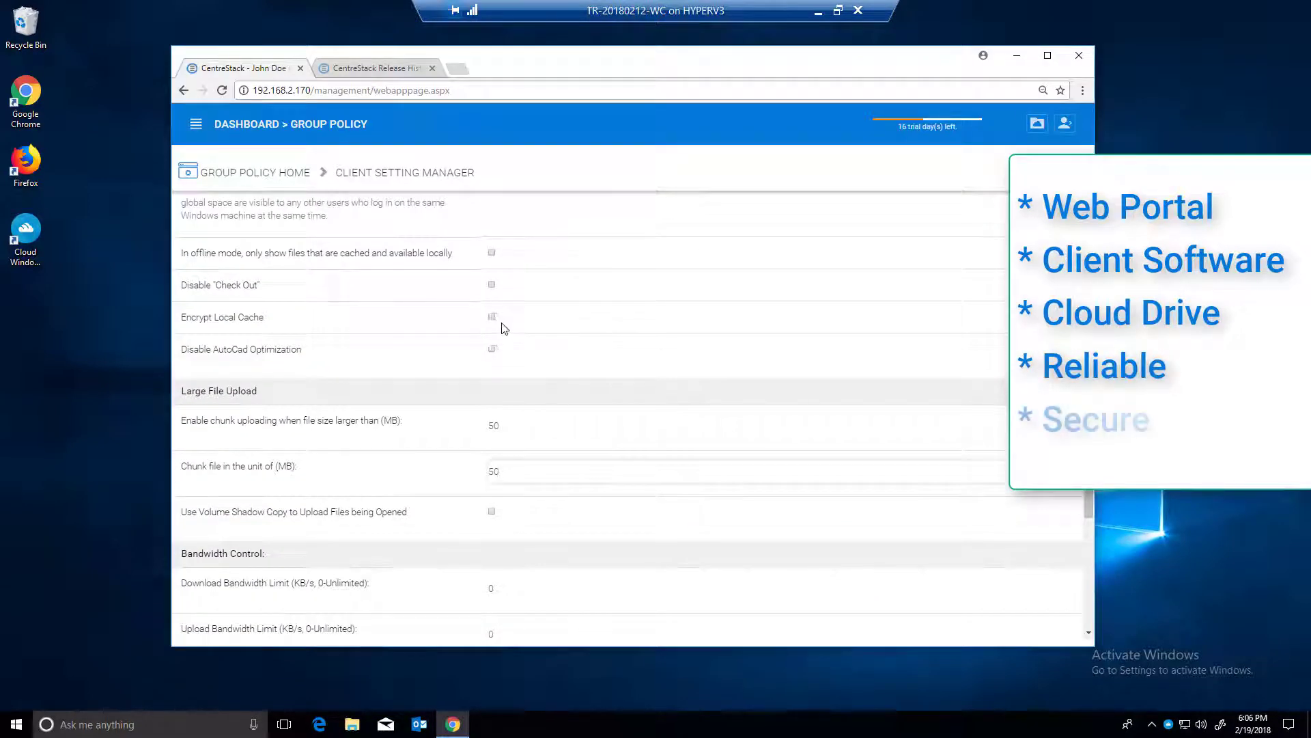
{"action": "left_click", "coordinate": [491, 317]}
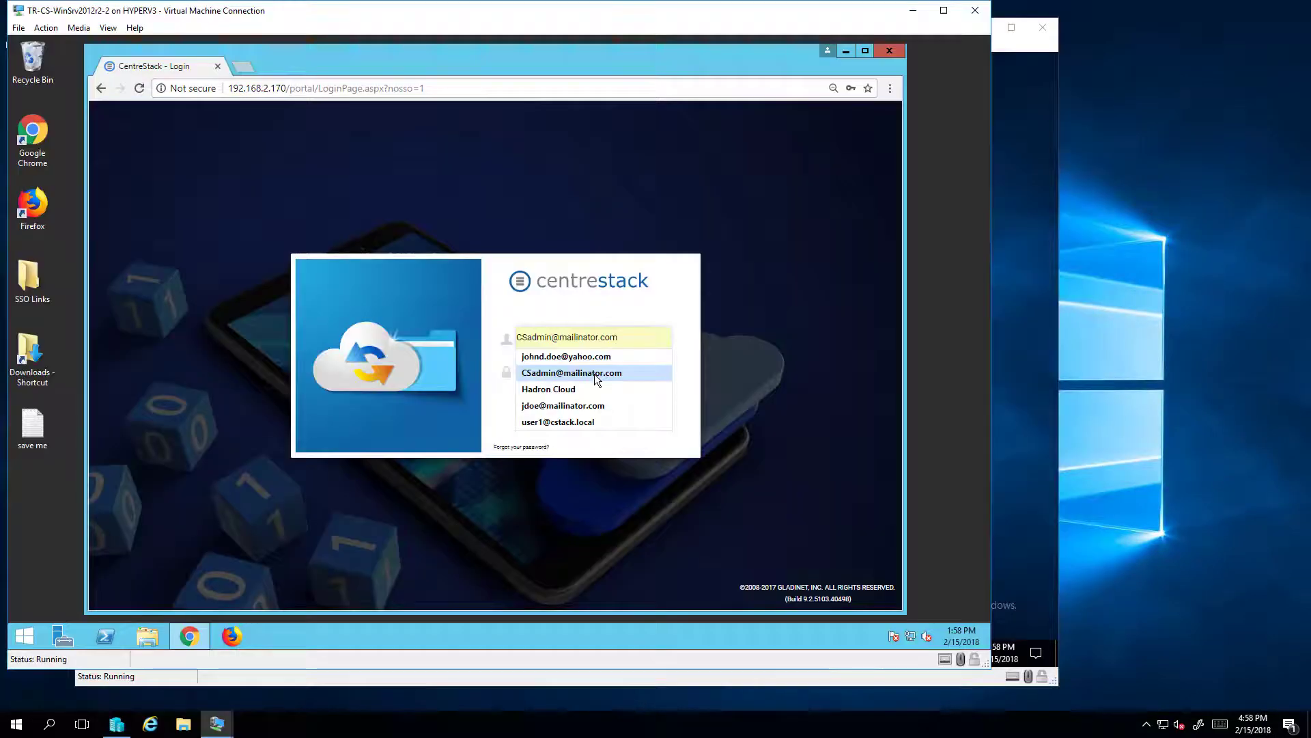
Sign in with the saved admin account, open the ACME Co tenant dashboard, and launch Chrome
{"action": "left_click", "coordinate": [585, 378]}
{"action": "left_click", "coordinate": [652, 419]}
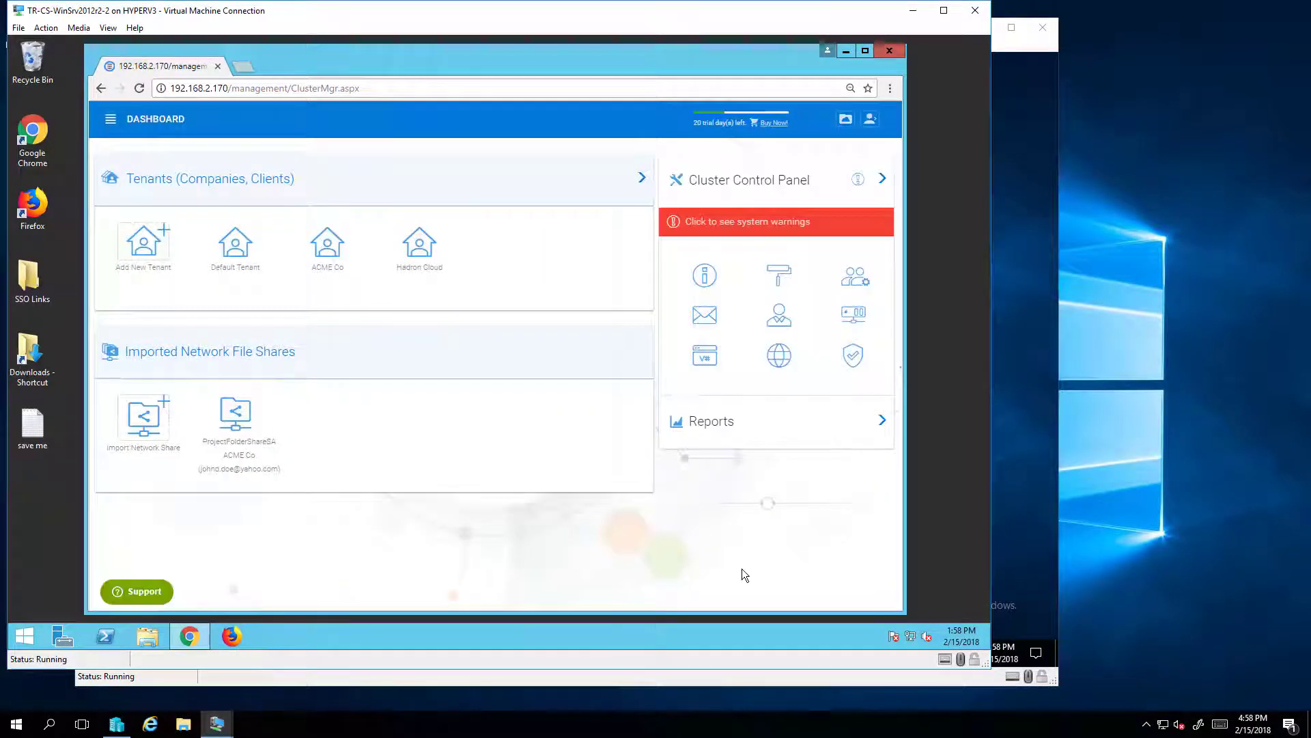
{"action": "left_click", "coordinate": [192, 188]}
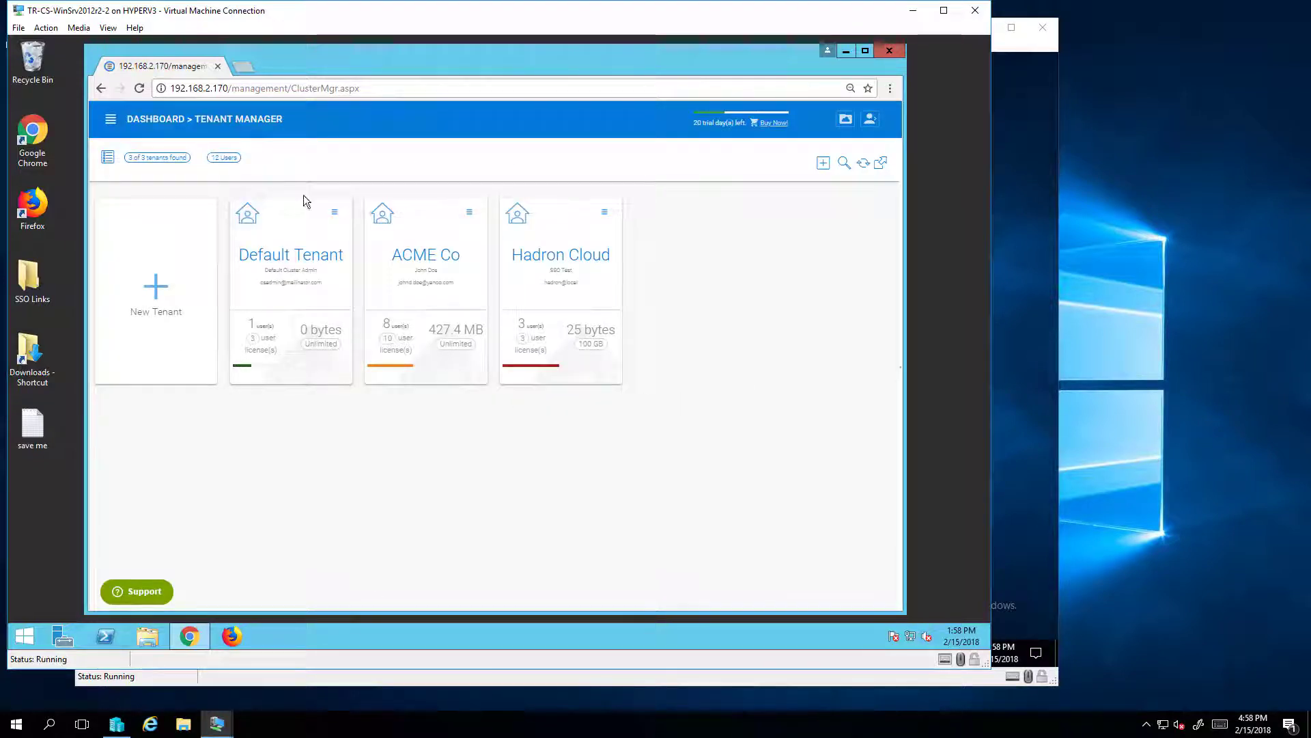
{"action": "left_click", "coordinate": [438, 258]}
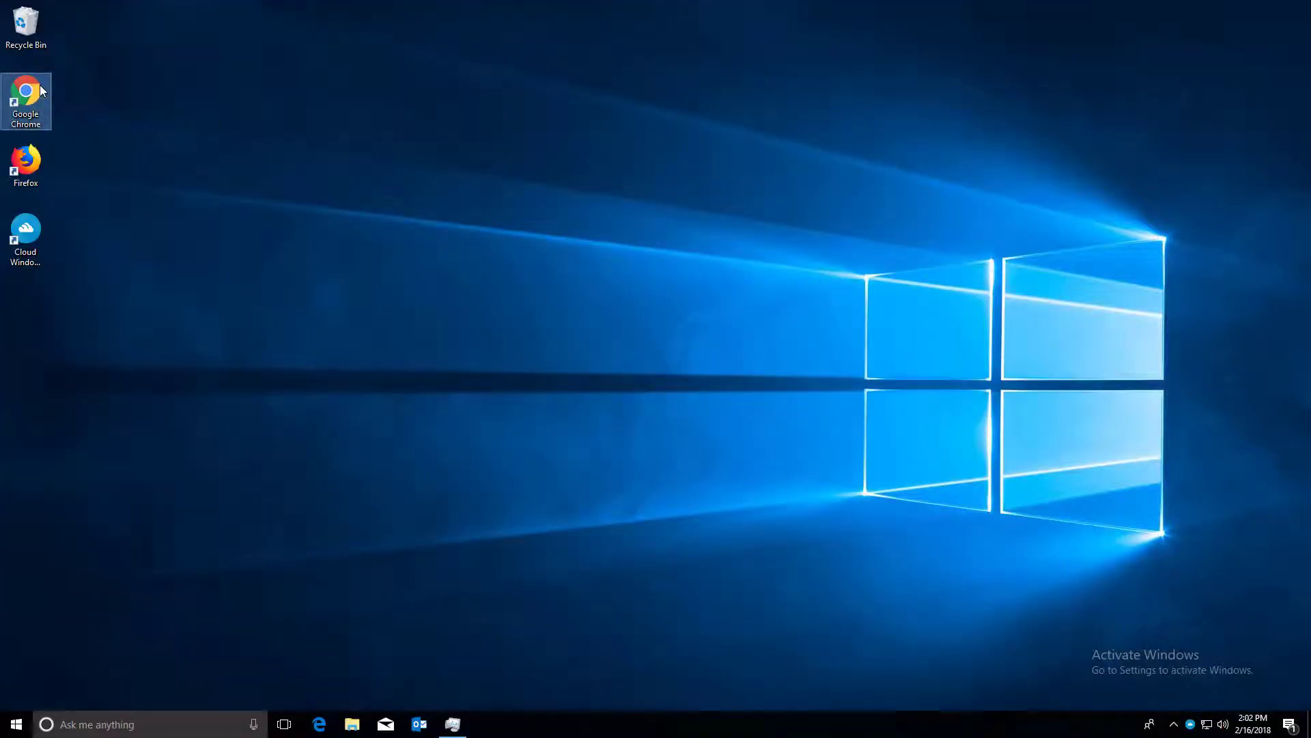
{"action": "double_click", "coordinate": [27, 94]}
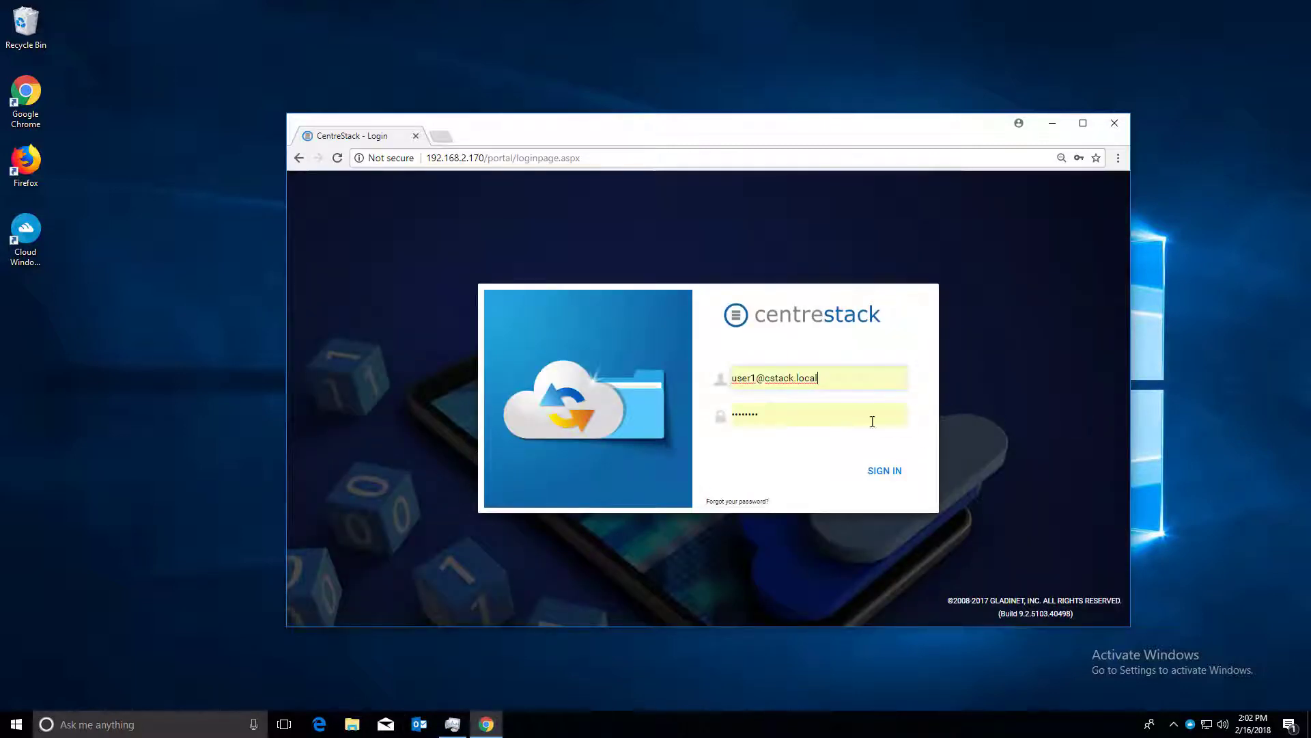
Sign in as the regular user, browse ProjectFolderShareSA > forUsers > city_pics, and narrow the browser
{"action": "left_click", "coordinate": [879, 473]}
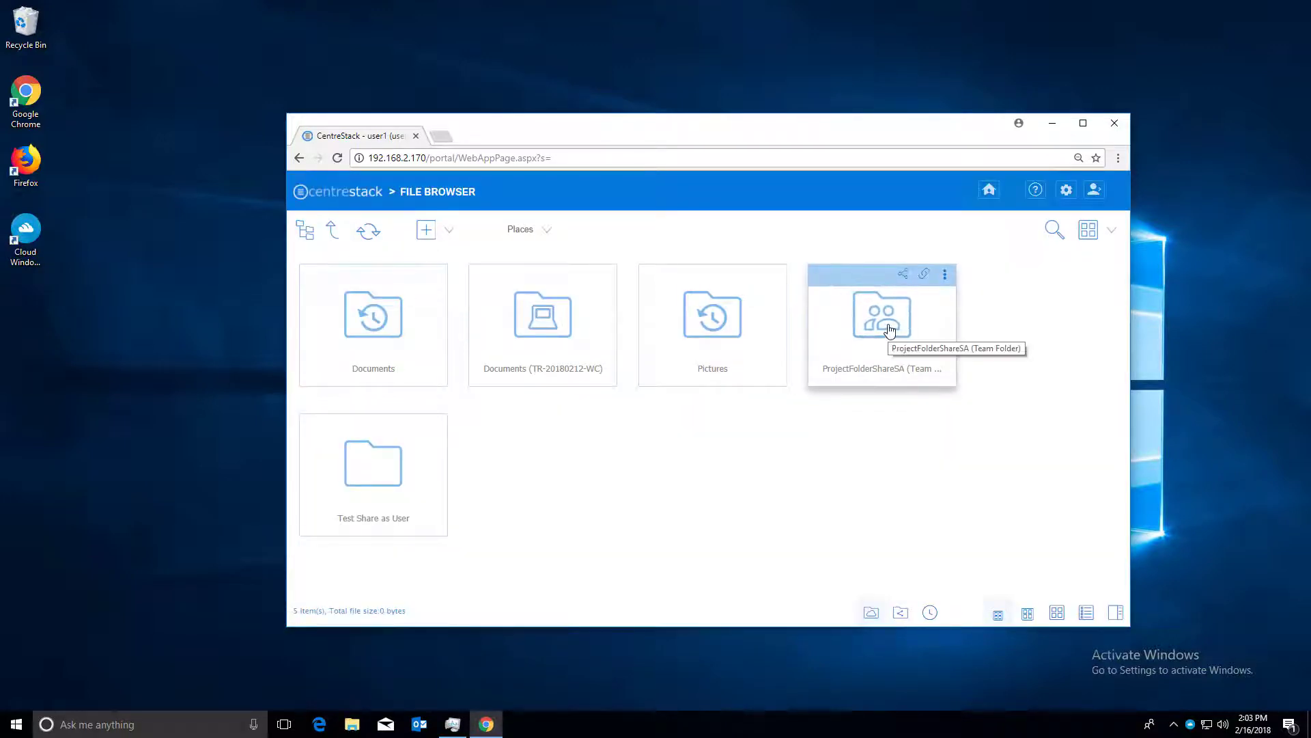
{"action": "left_click", "coordinate": [890, 331]}
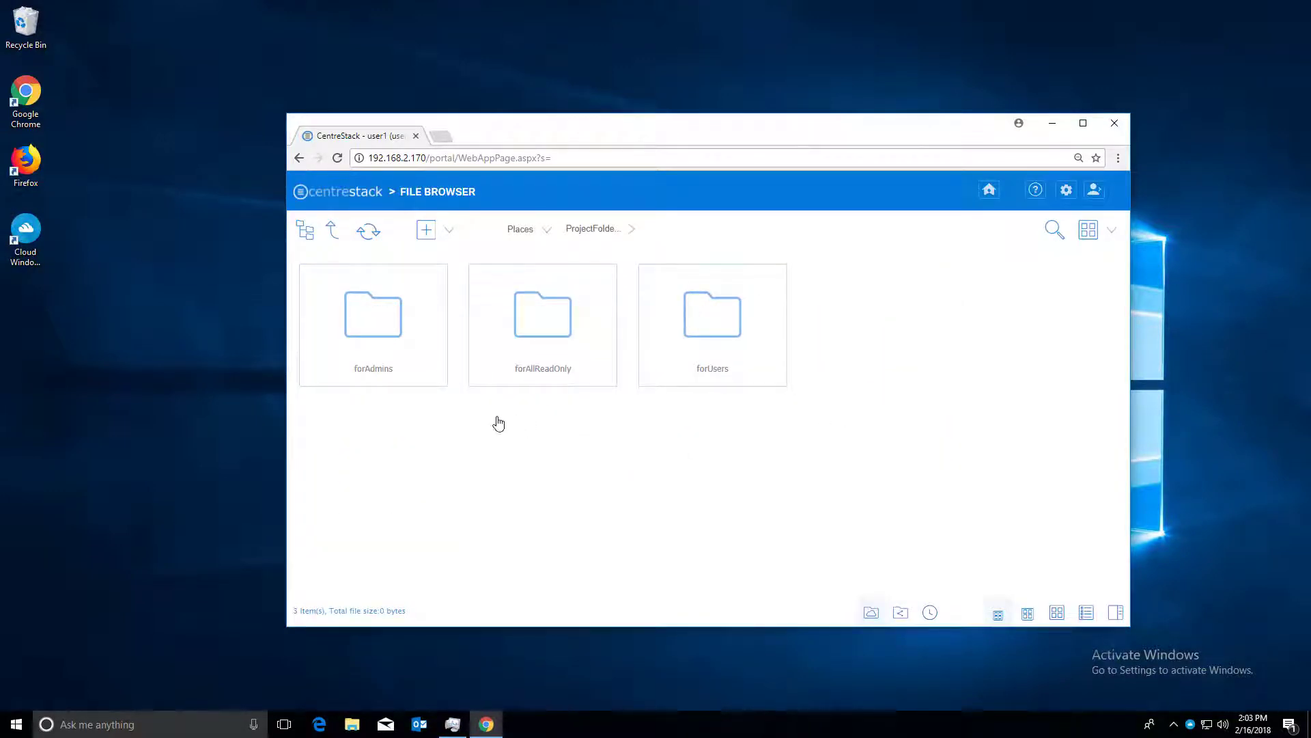
{"action": "left_click", "coordinate": [707, 316]}
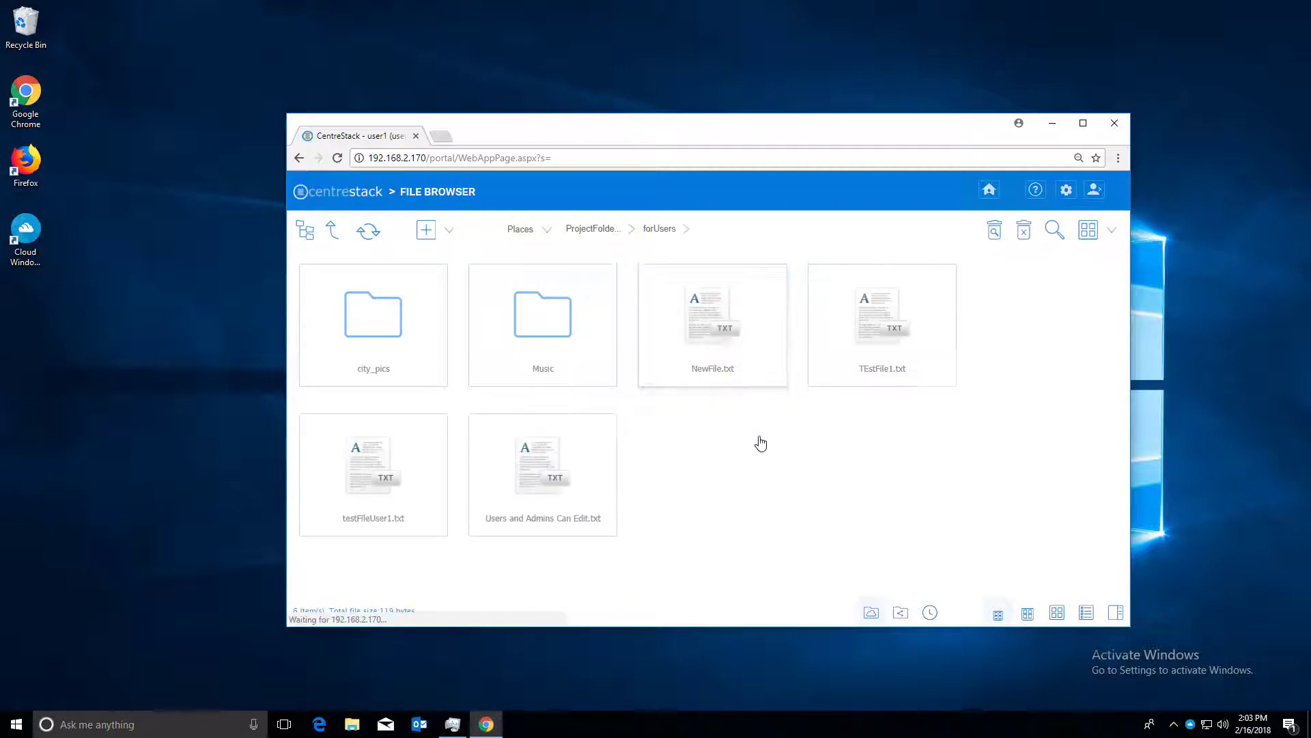
{"action": "left_click", "coordinate": [386, 318]}
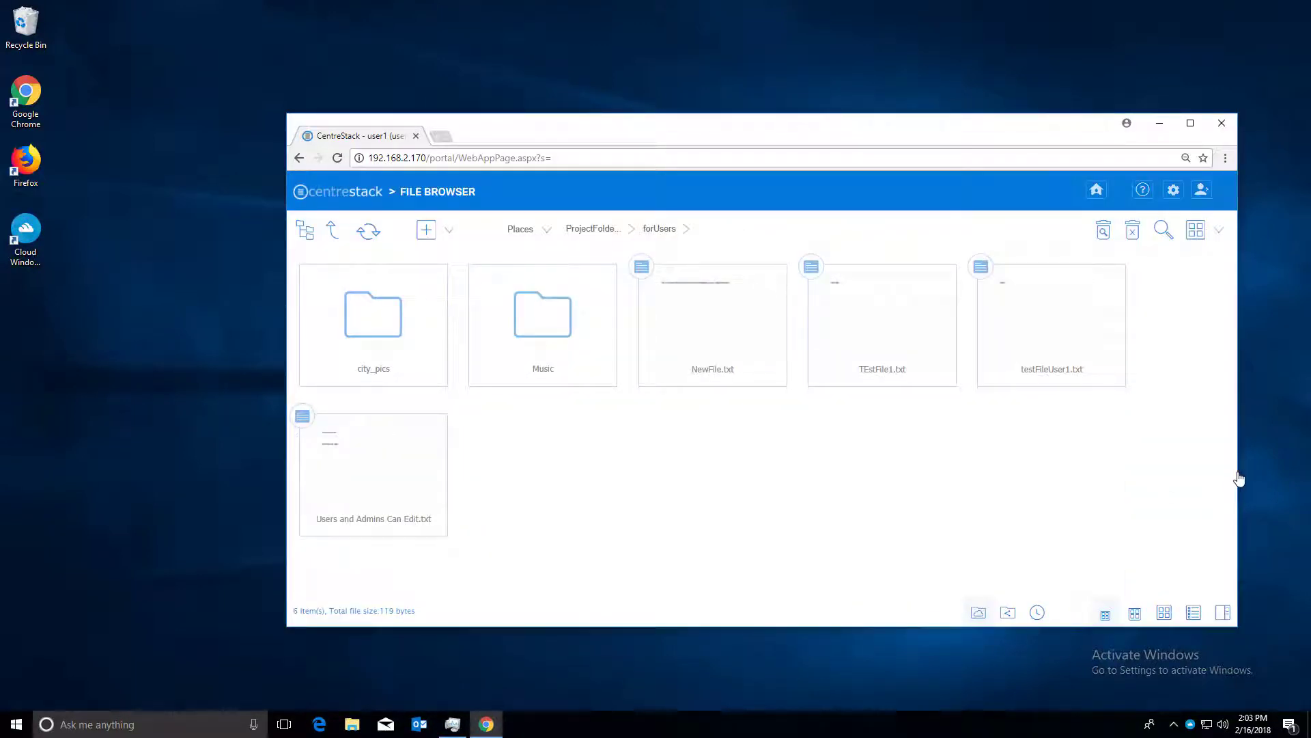
{"action": "left_click_drag", "start_coordinate": [1239, 478], "coordinate": [1016, 479]}
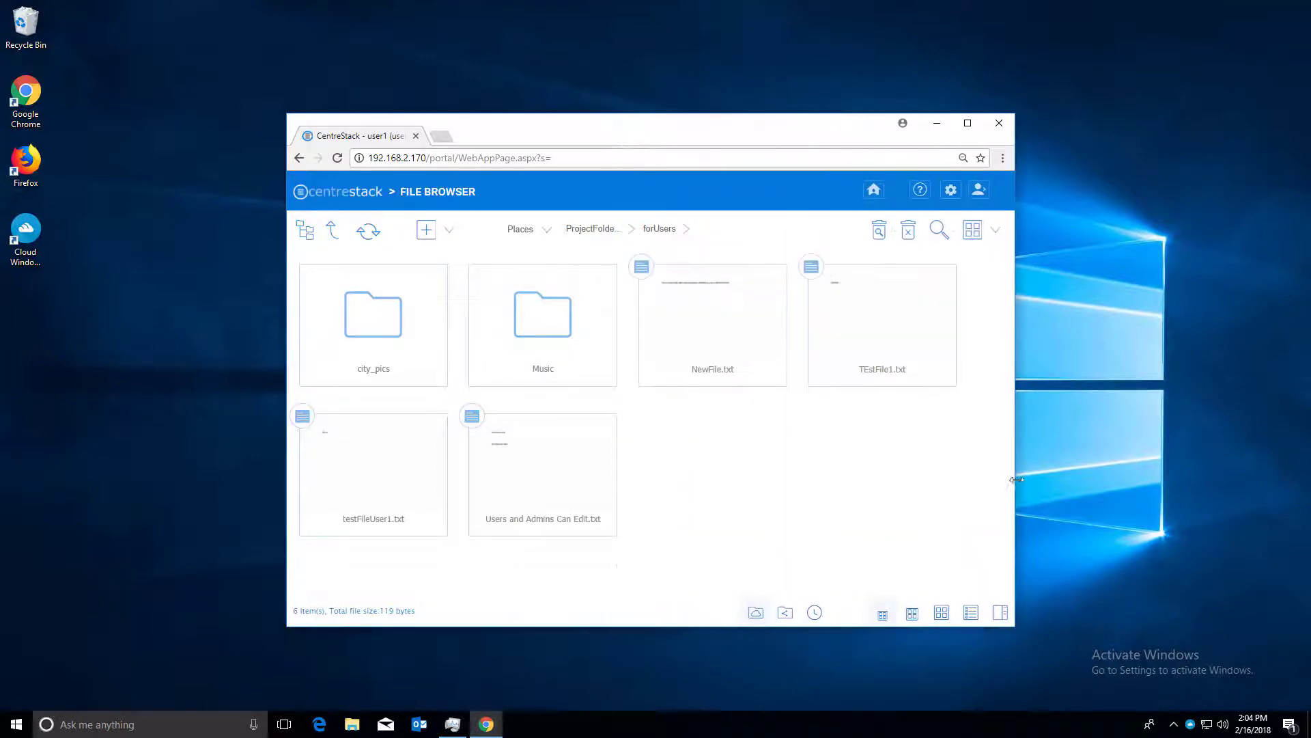
Open city_pics and switch its view to small icons, then large icons, then a detailed list
{"action": "left_click", "coordinate": [381, 323]}
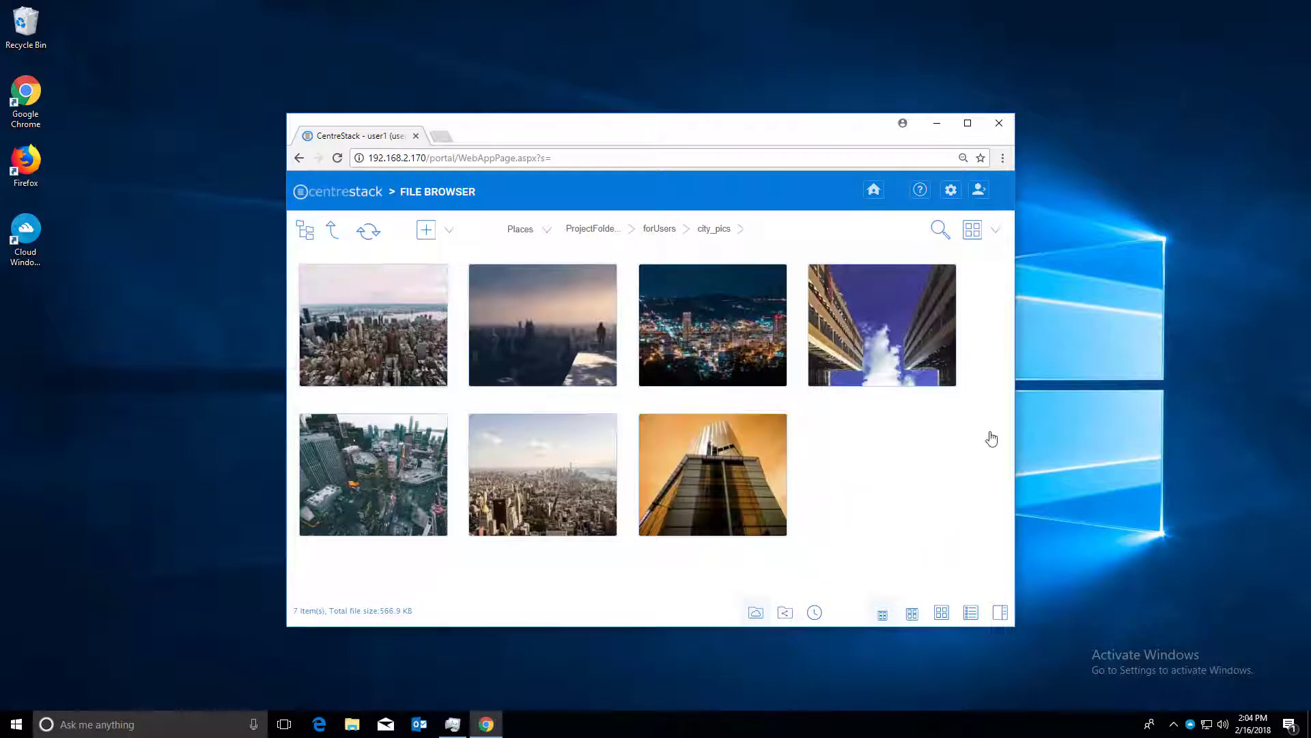
{"action": "left_click", "coordinate": [975, 235]}
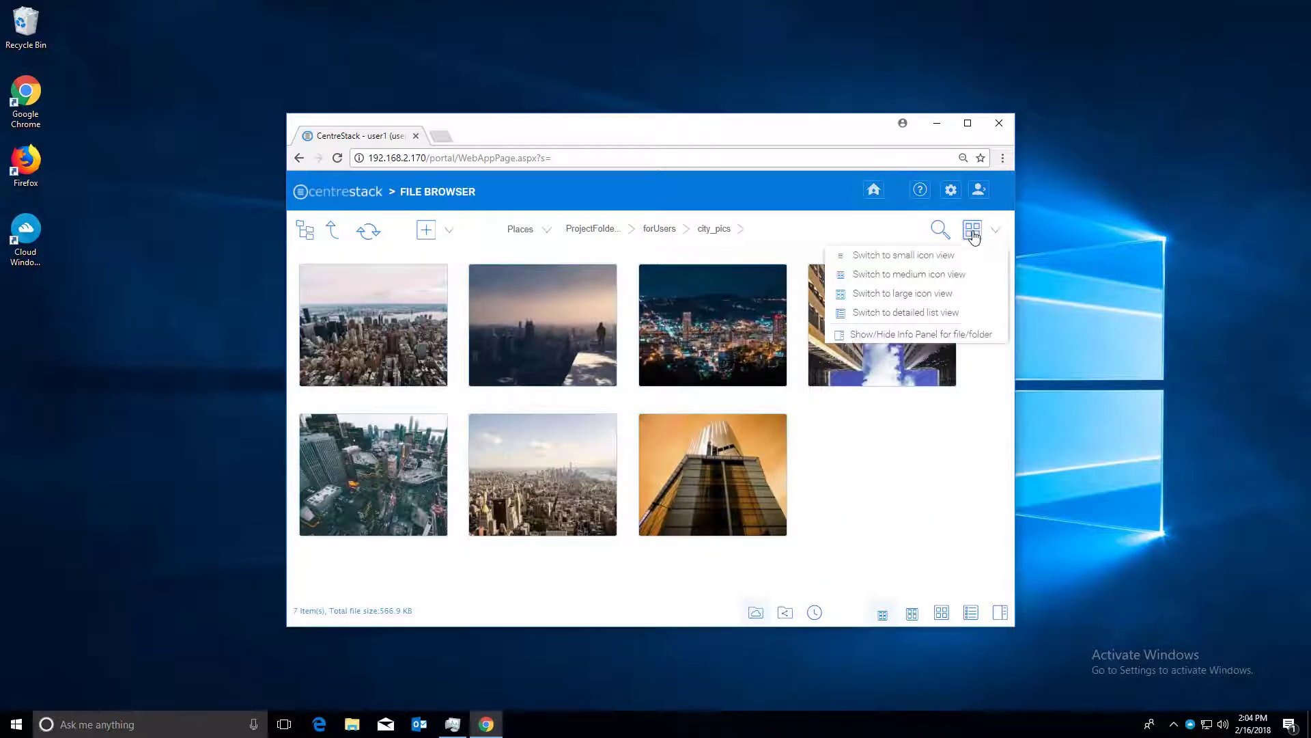
{"action": "left_click", "coordinate": [926, 256]}
{"action": "left_click", "coordinate": [971, 230]}
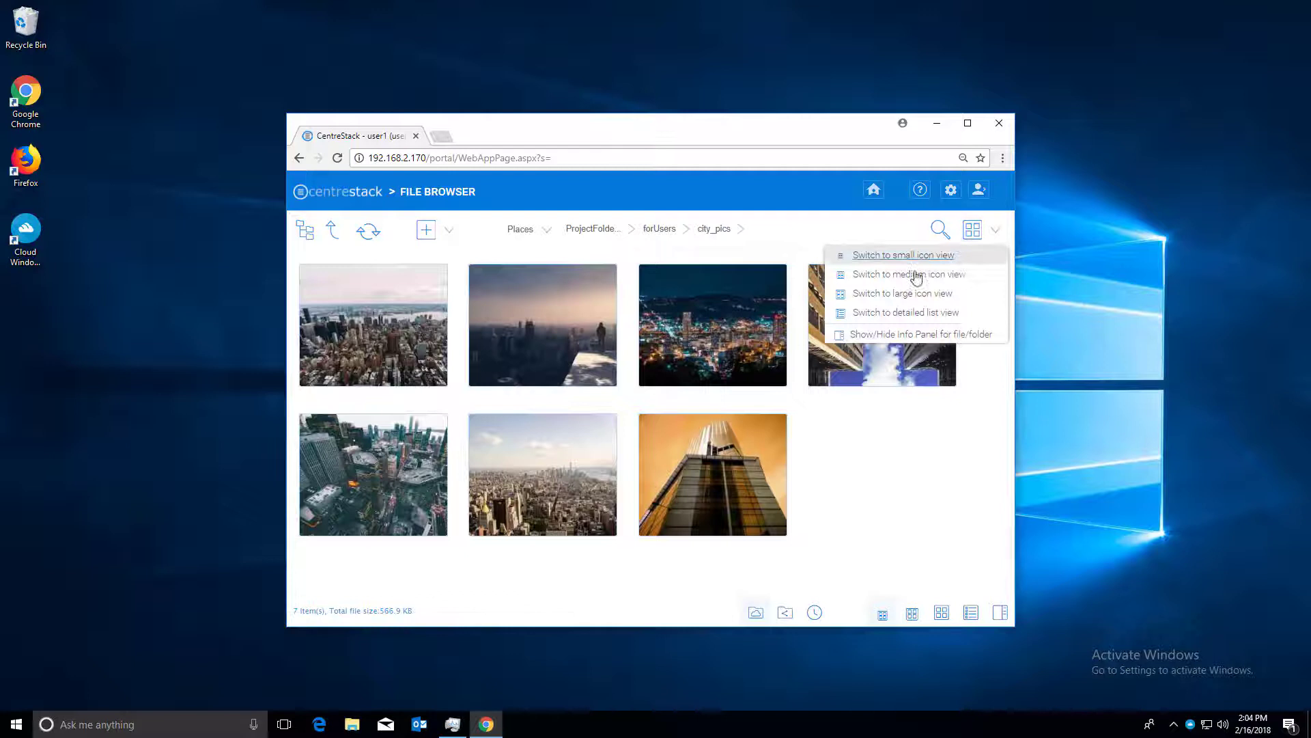
{"action": "left_click", "coordinate": [908, 294]}
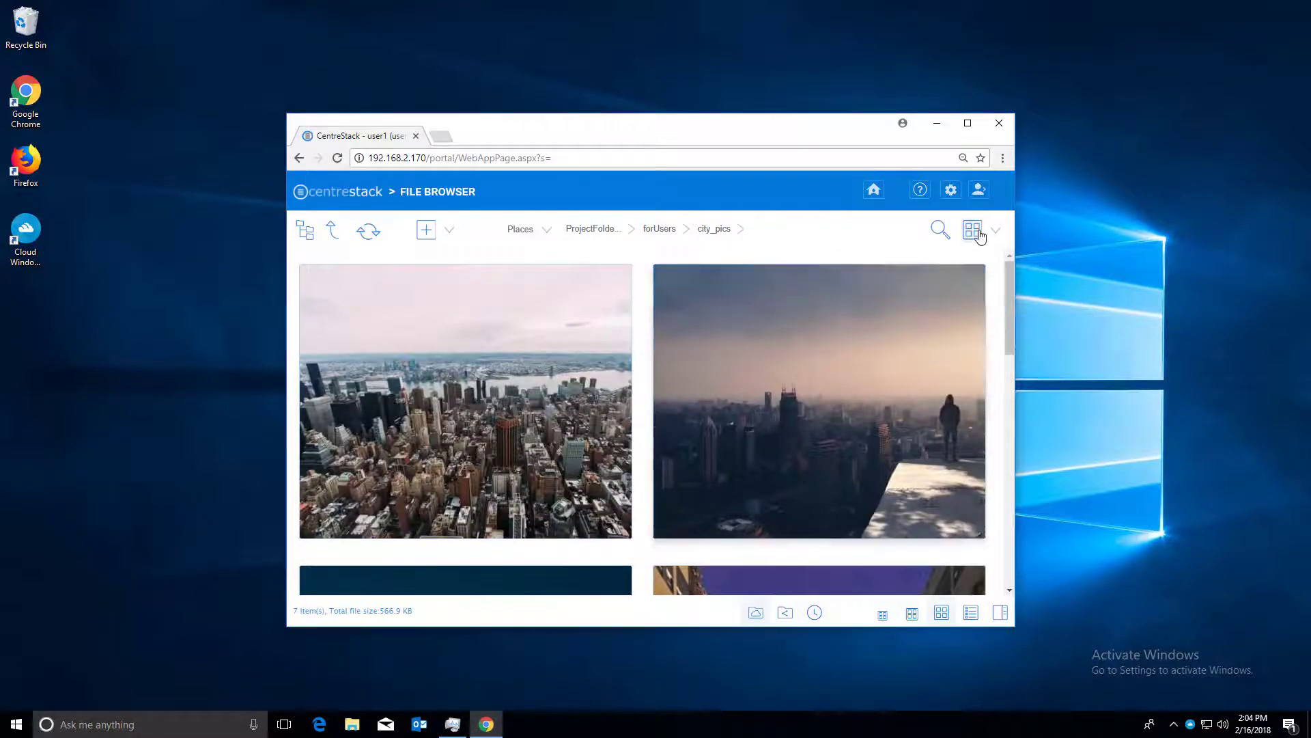
{"action": "left_click", "coordinate": [972, 230]}
{"action": "left_click", "coordinate": [915, 319]}
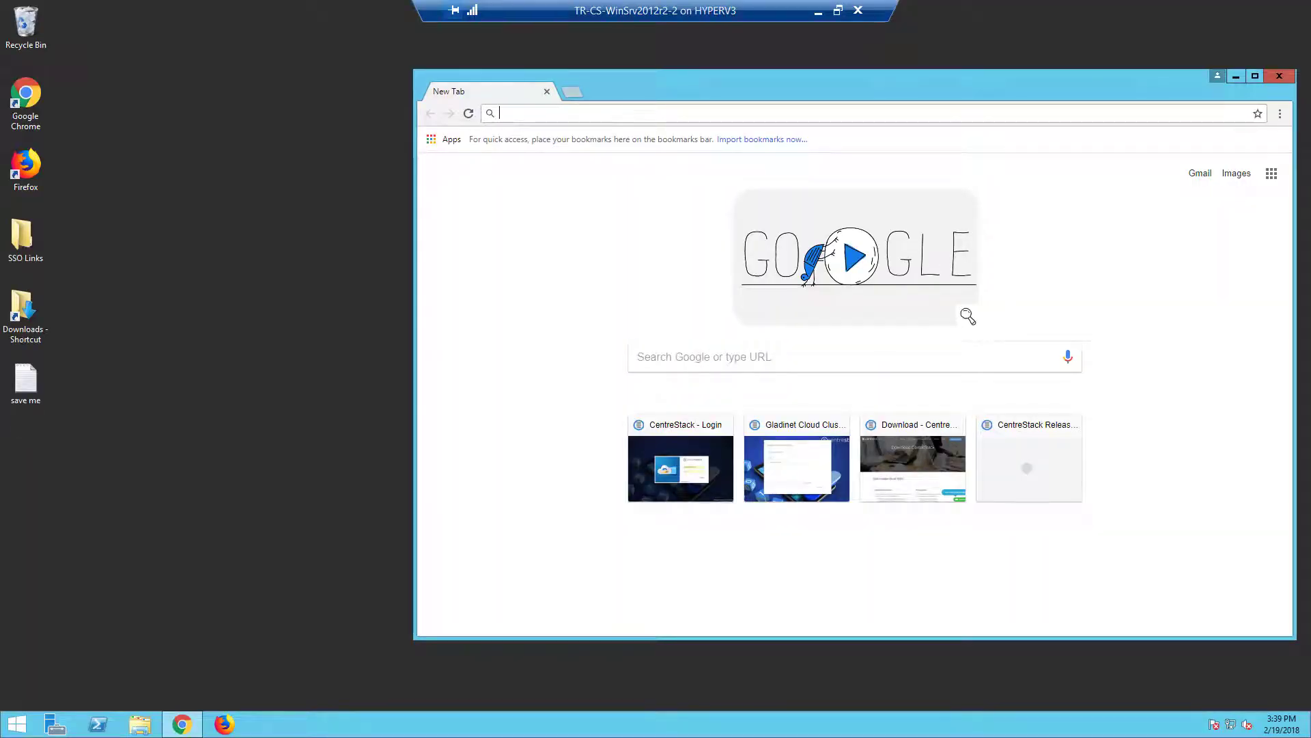
Sign in to the CentreStack web portal using the saved account credentials
{"action": "left_click", "coordinate": [685, 471]}
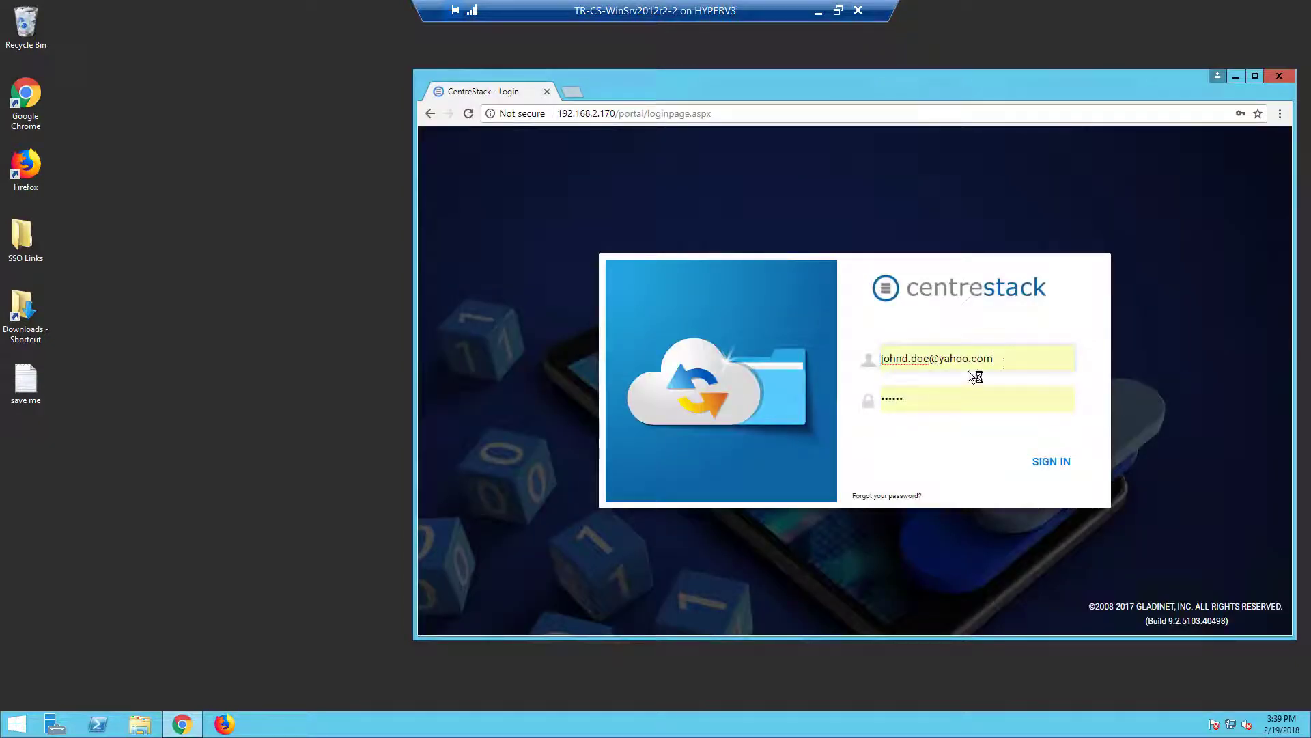
{"action": "left_click", "coordinate": [969, 369]}
{"action": "left_click", "coordinate": [959, 448]}
{"action": "left_click", "coordinate": [1044, 464]}
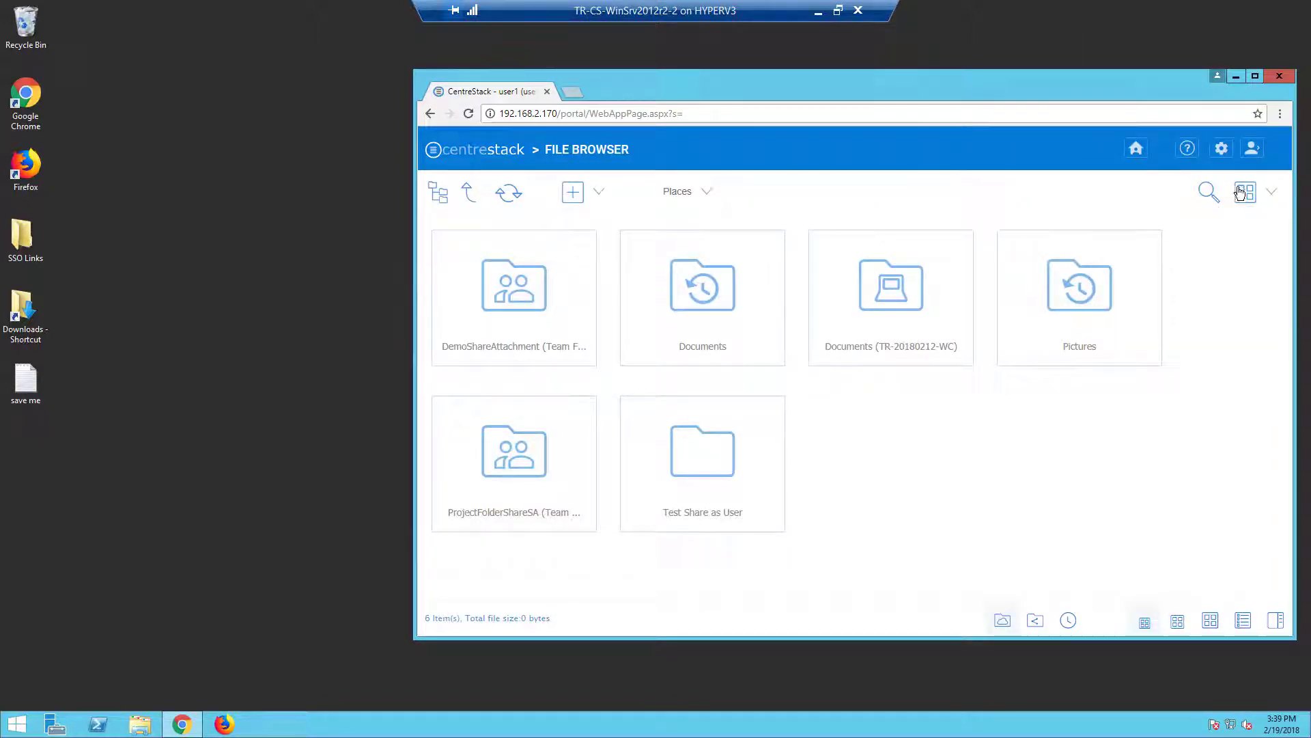
Download the 64-bit Windows client package from the native clients page
{"action": "left_click", "coordinate": [1251, 155]}
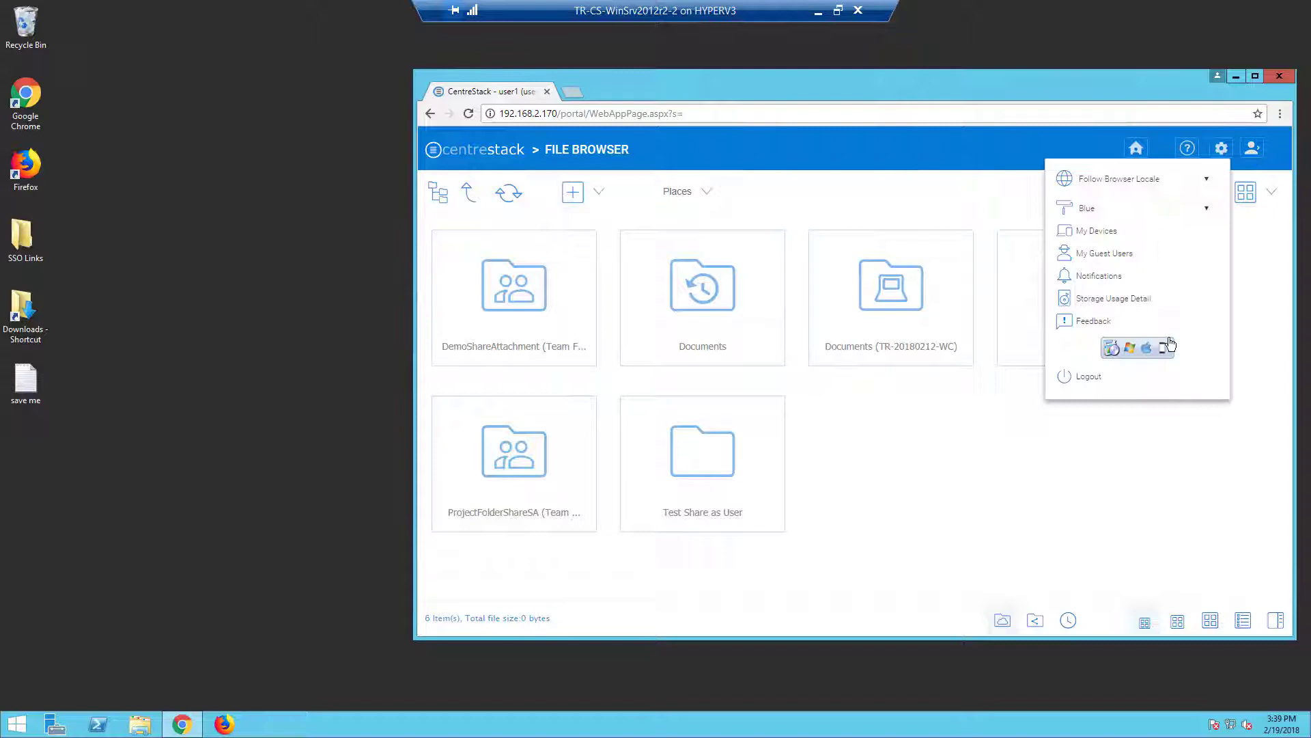
{"action": "left_click", "coordinate": [1156, 352]}
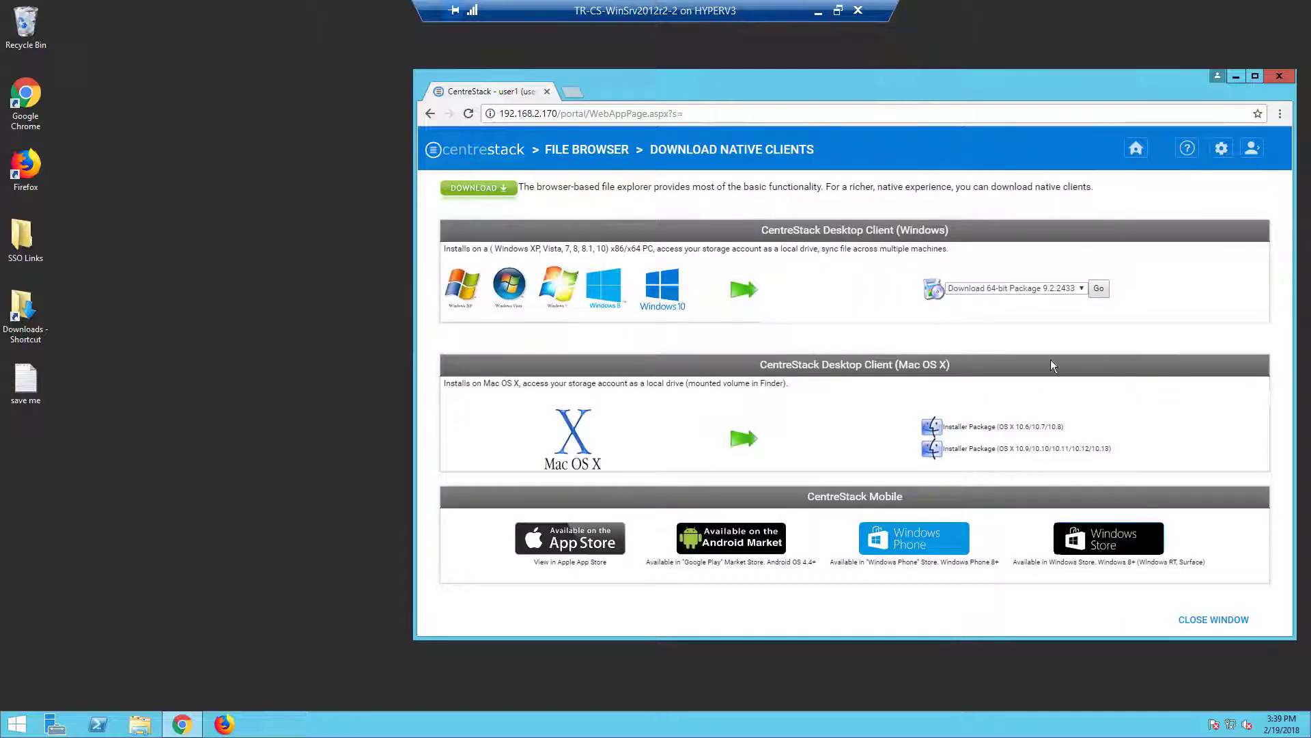
{"action": "left_click", "coordinate": [1081, 287]}
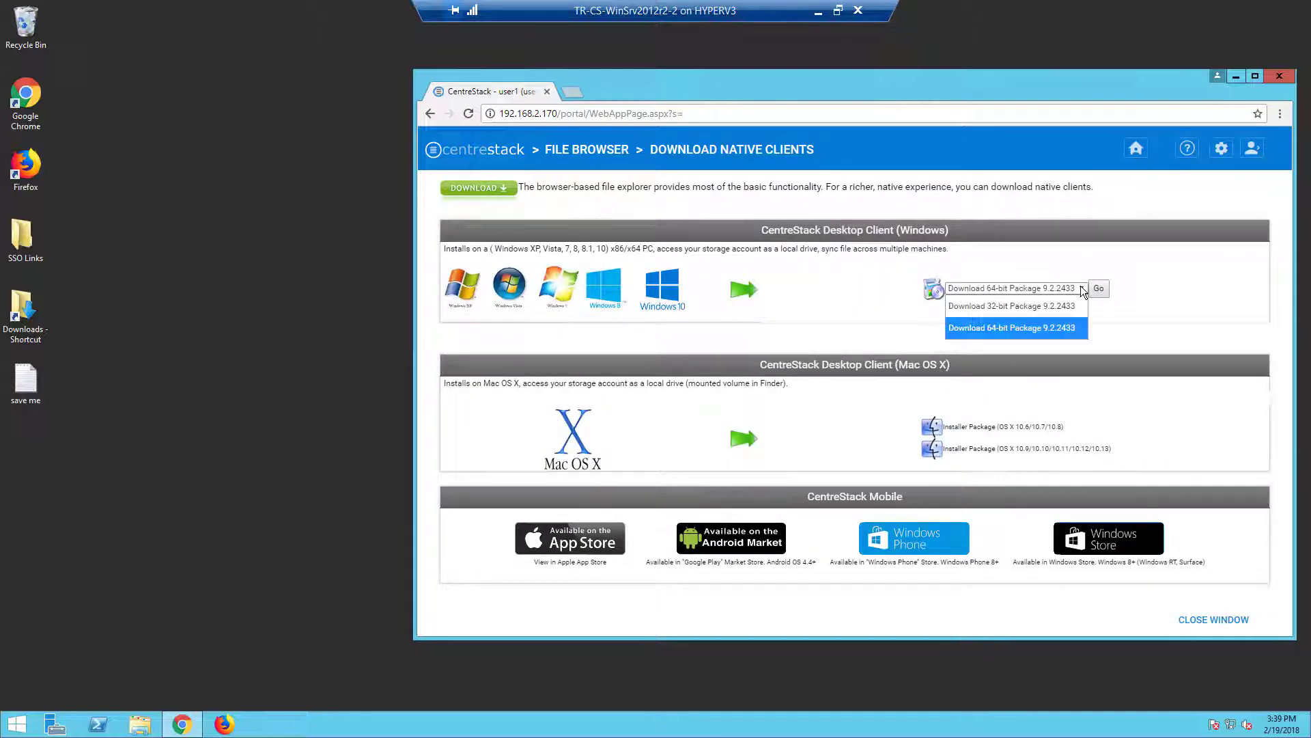
{"action": "left_click", "coordinate": [1049, 334]}
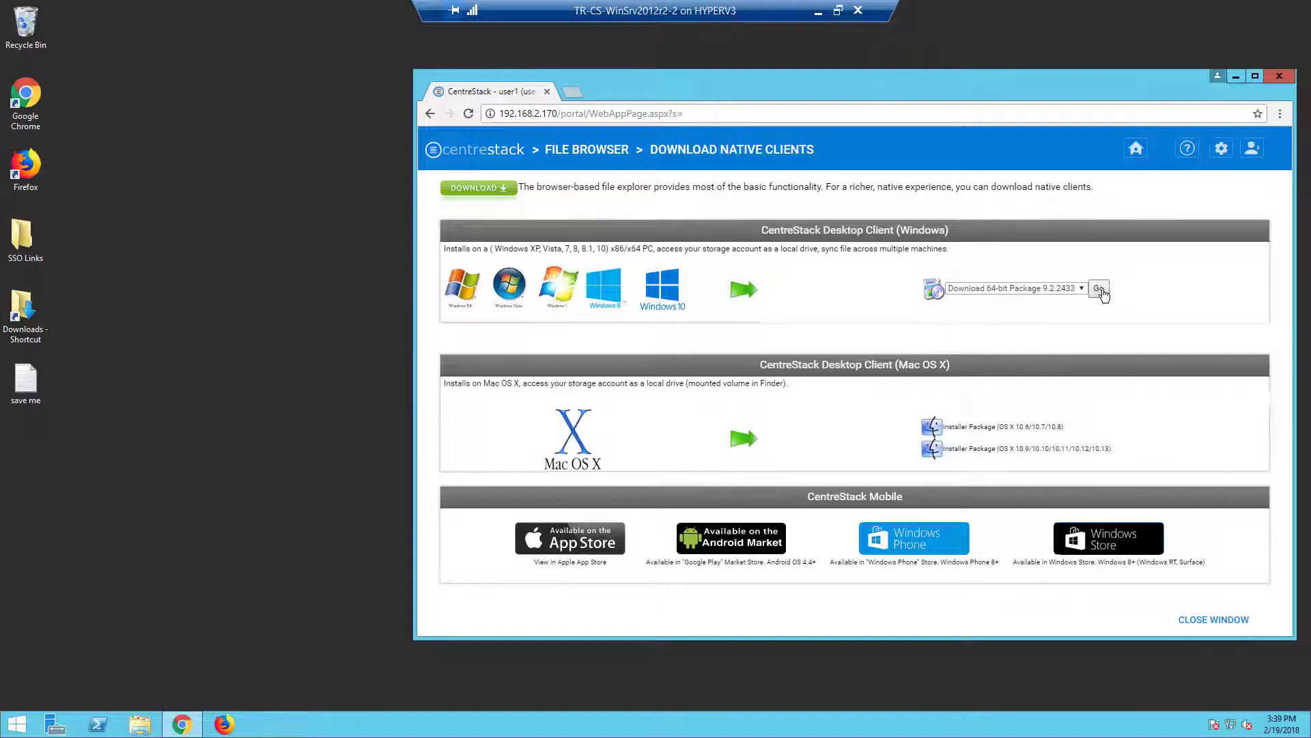
{"action": "left_click", "coordinate": [1098, 287]}
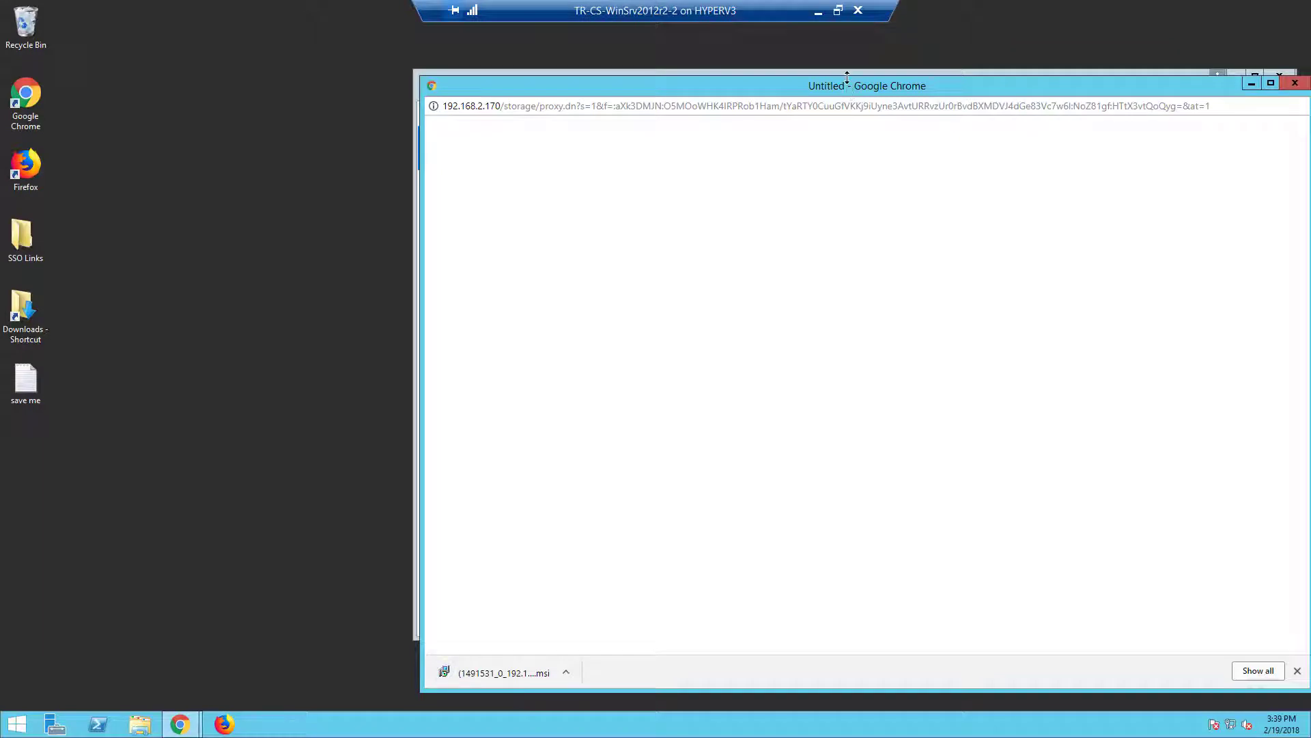
Run the downloaded .msi installer past the security warning and close the blank download window
{"action": "left_click_drag", "start_coordinate": [844, 84], "coordinate": [610, 98]}
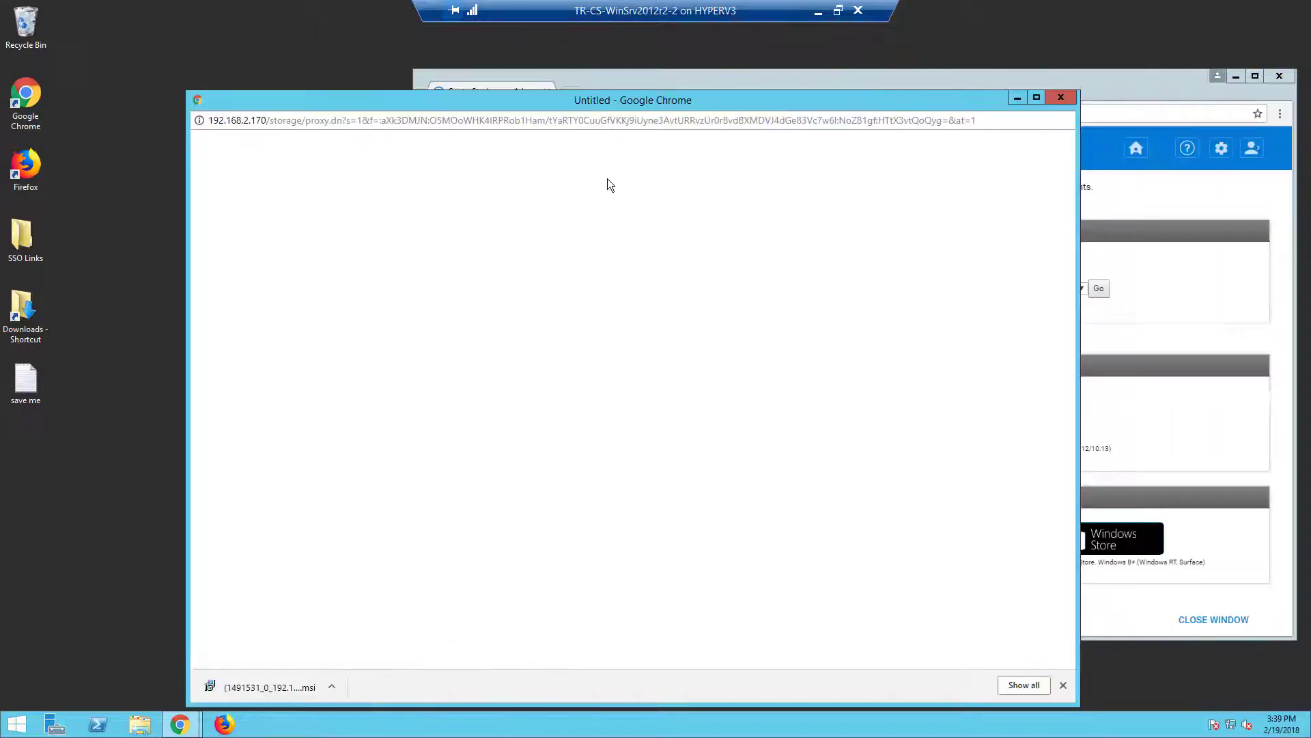
{"action": "left_click", "coordinate": [272, 699]}
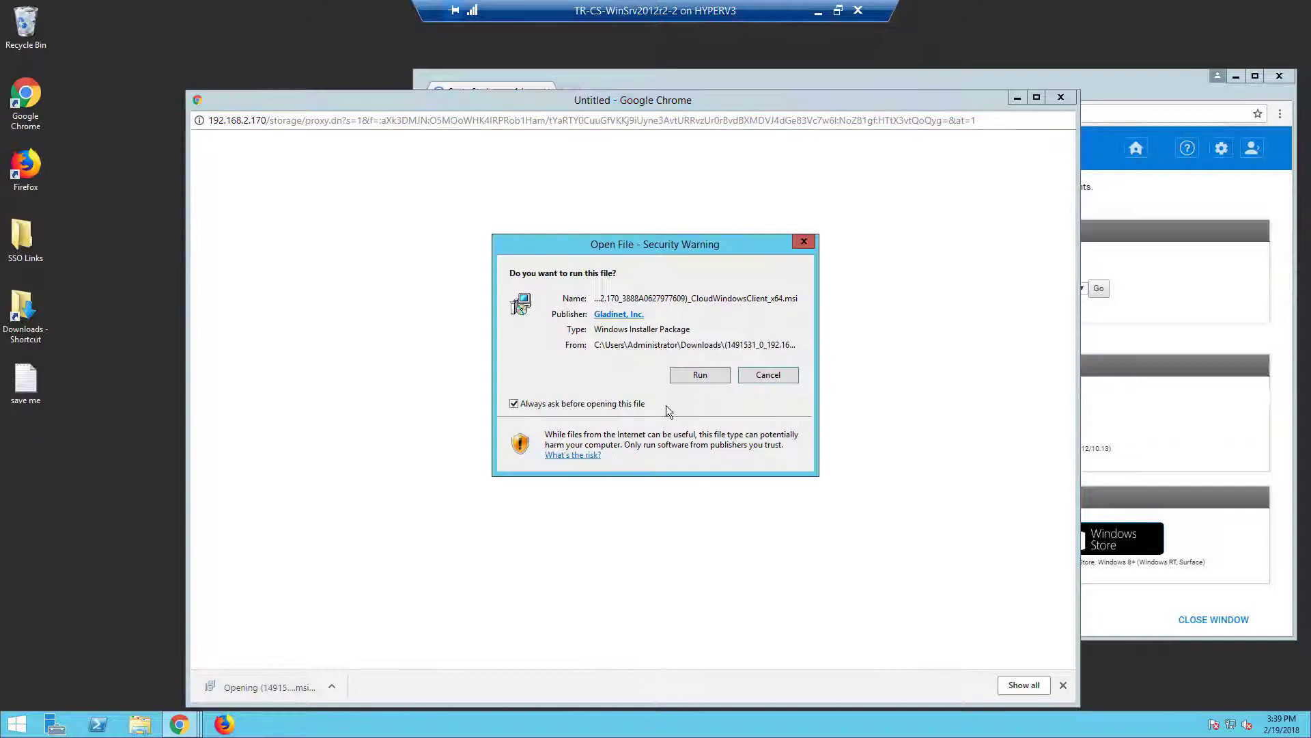
{"action": "left_click", "coordinate": [700, 375]}
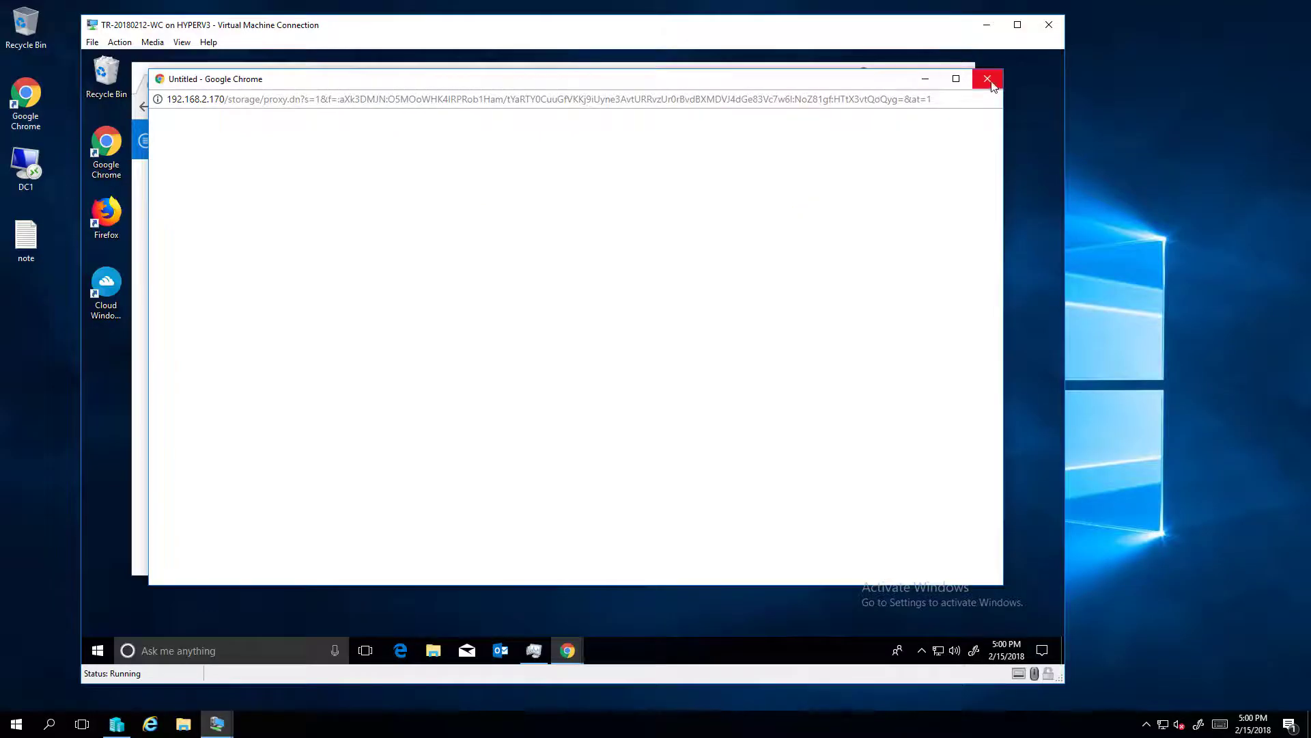
{"action": "left_click", "coordinate": [989, 81]}
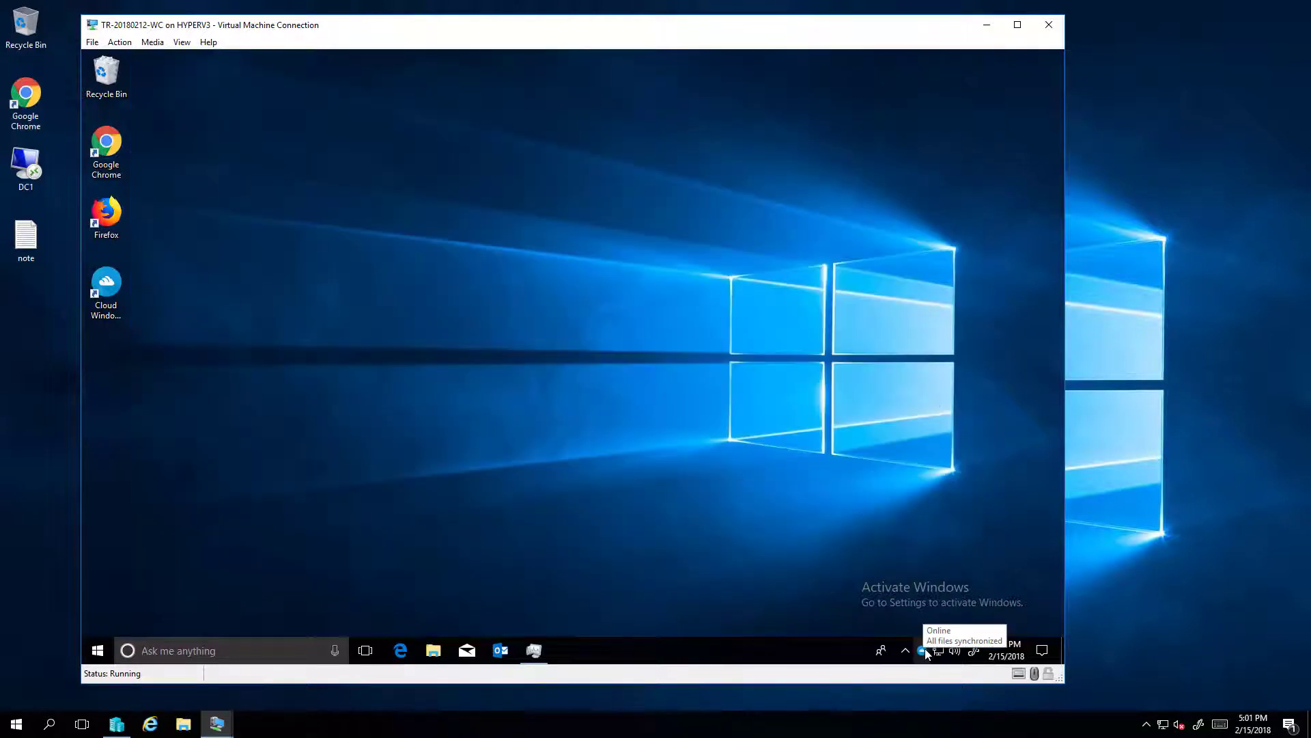
Open the CentreStack client's tray status panel and its options menu
{"action": "left_click", "coordinate": [923, 650]}
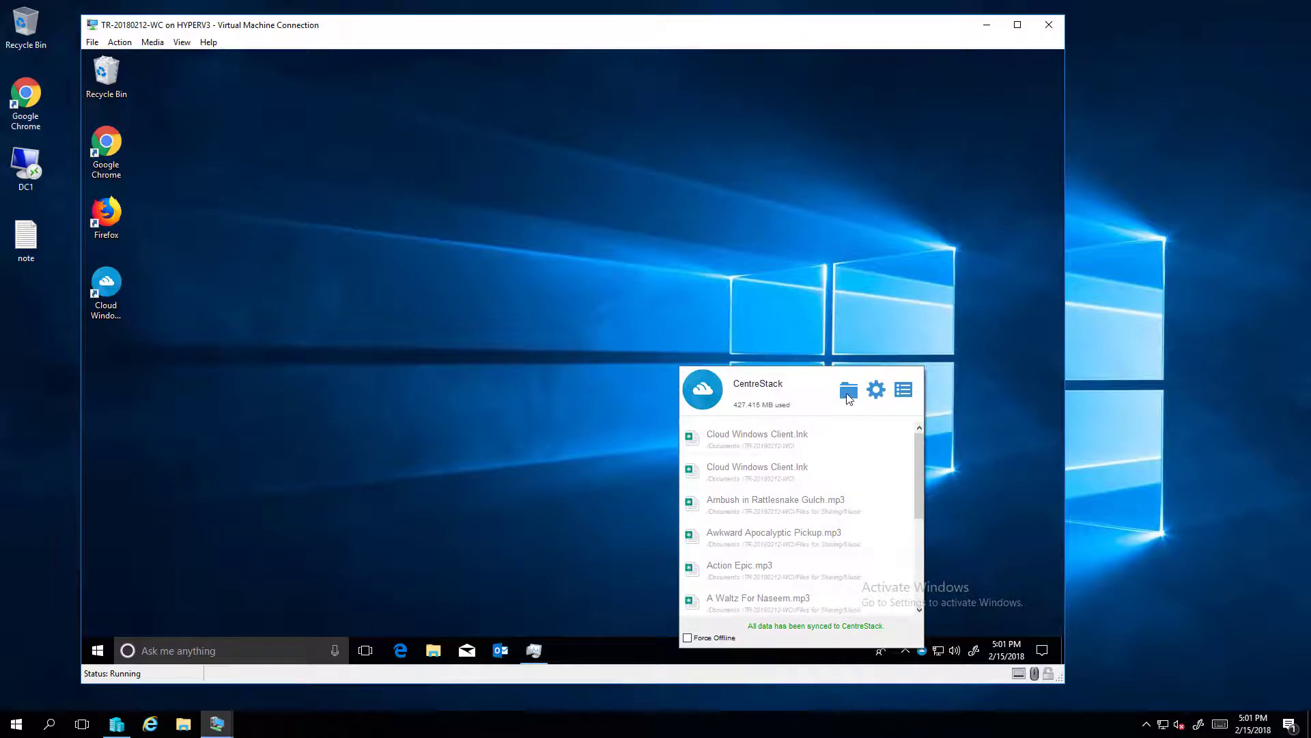
{"action": "left_click", "coordinate": [905, 392]}
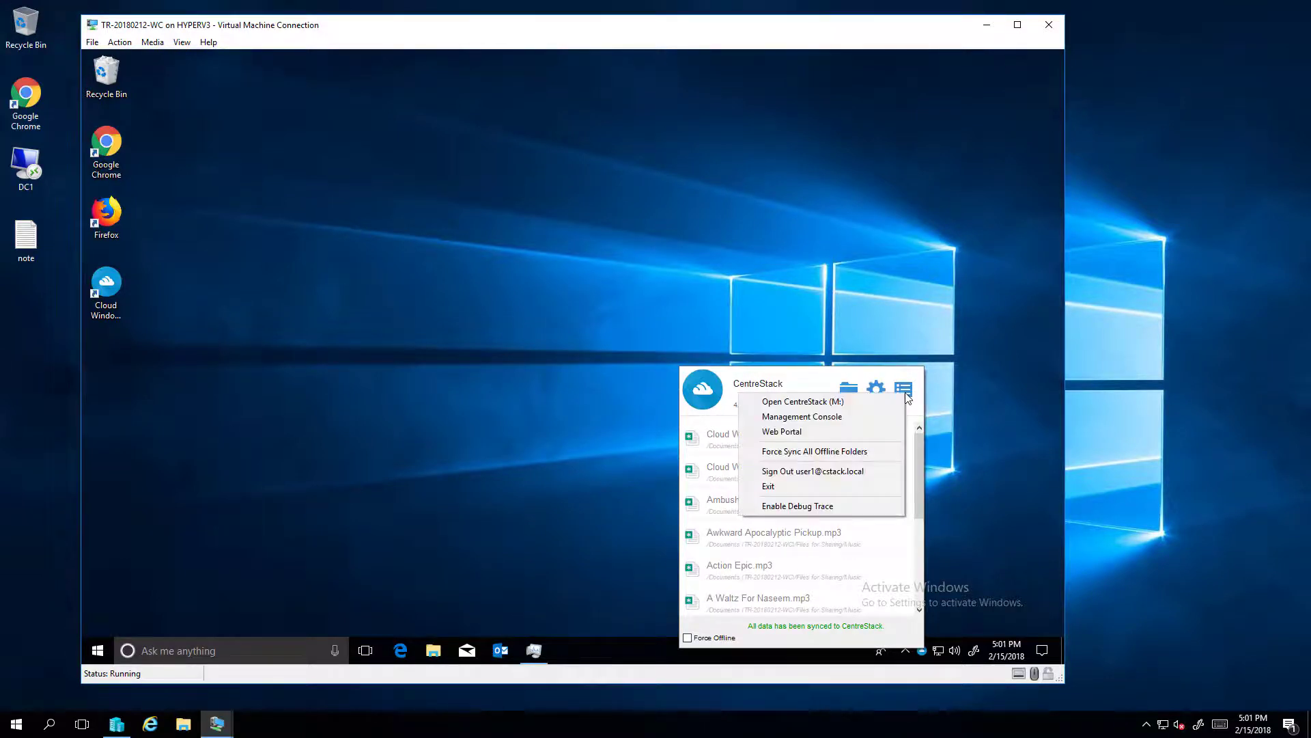
Open drive M: and ProjectFolderShareSA, and confirm forAdmins refuses access
{"action": "left_click", "coordinate": [790, 403]}
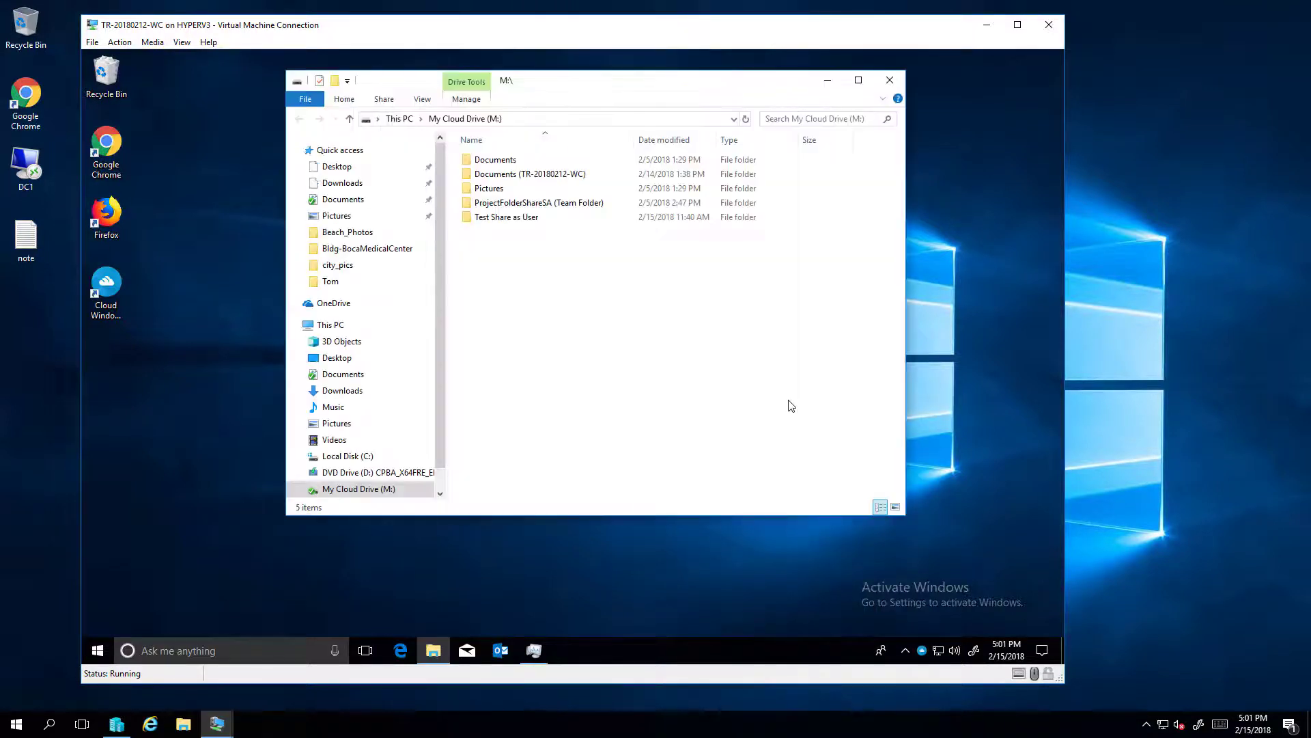
{"action": "double_click", "coordinate": [520, 203]}
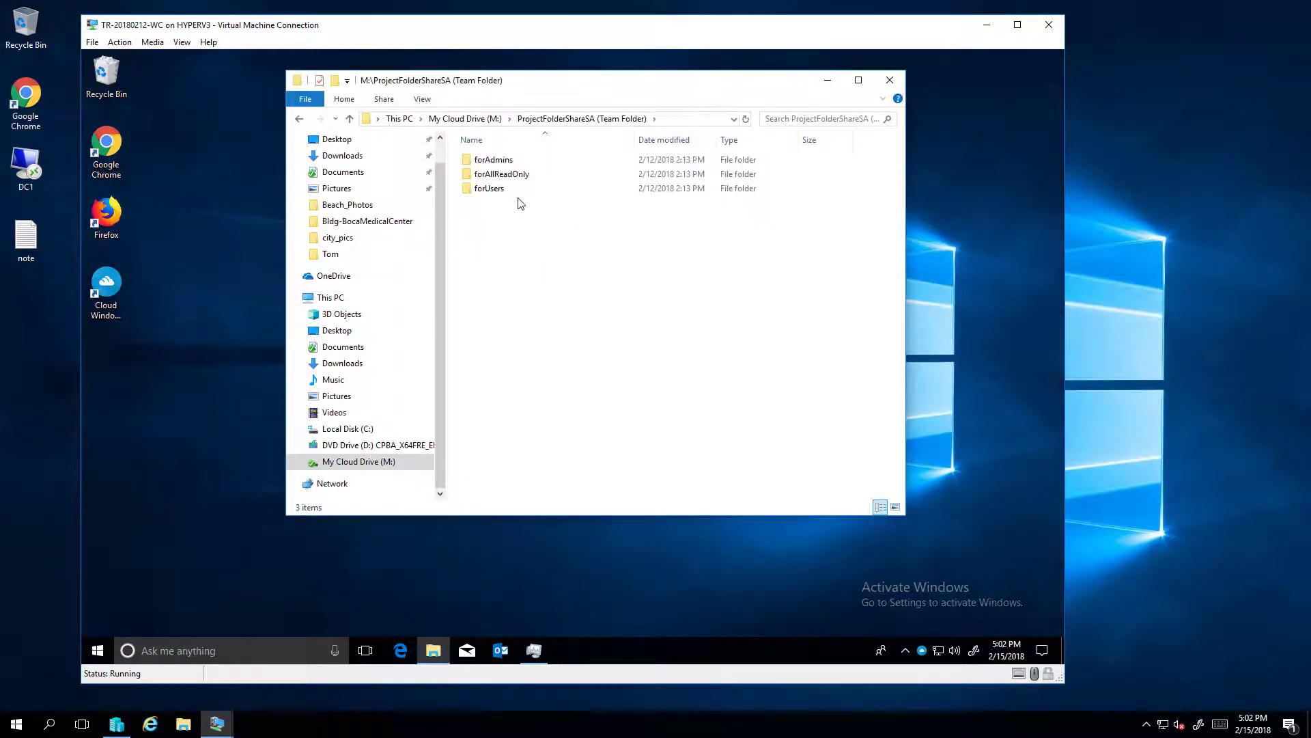
{"action": "double_click", "coordinate": [500, 161]}
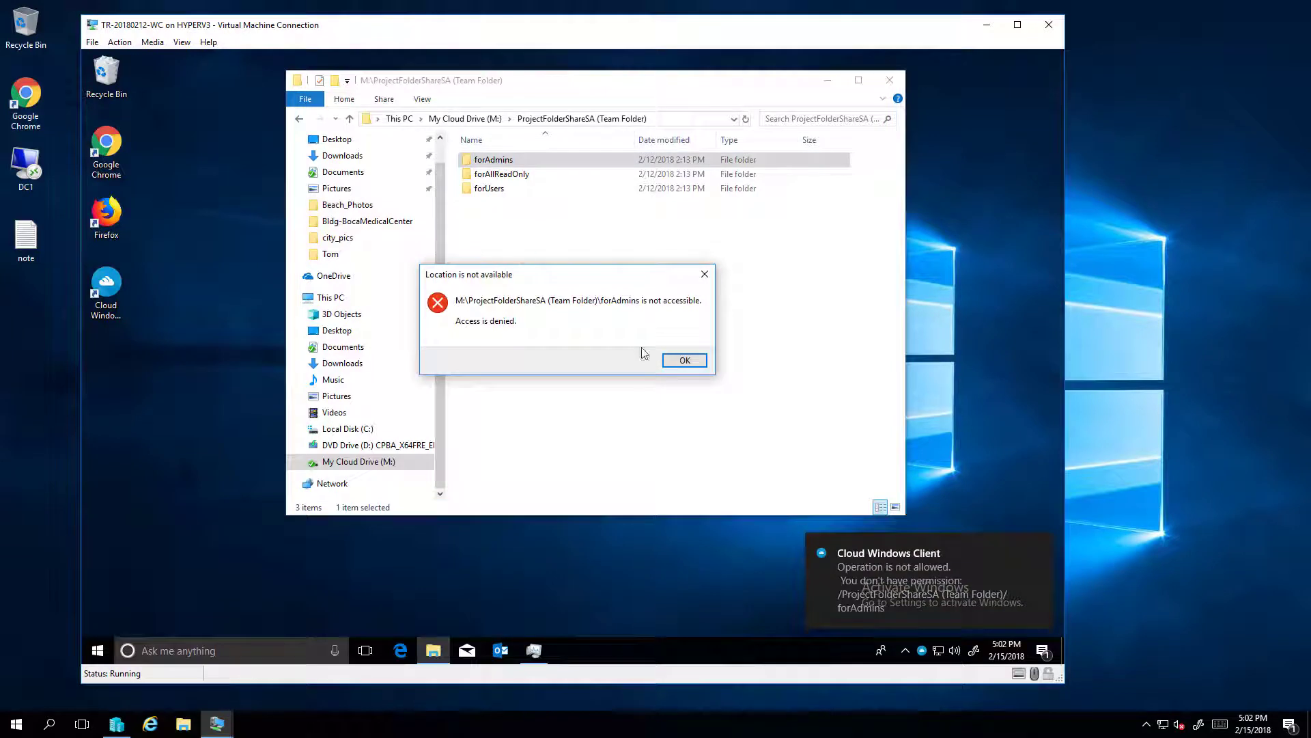
{"action": "left_click", "coordinate": [683, 360]}
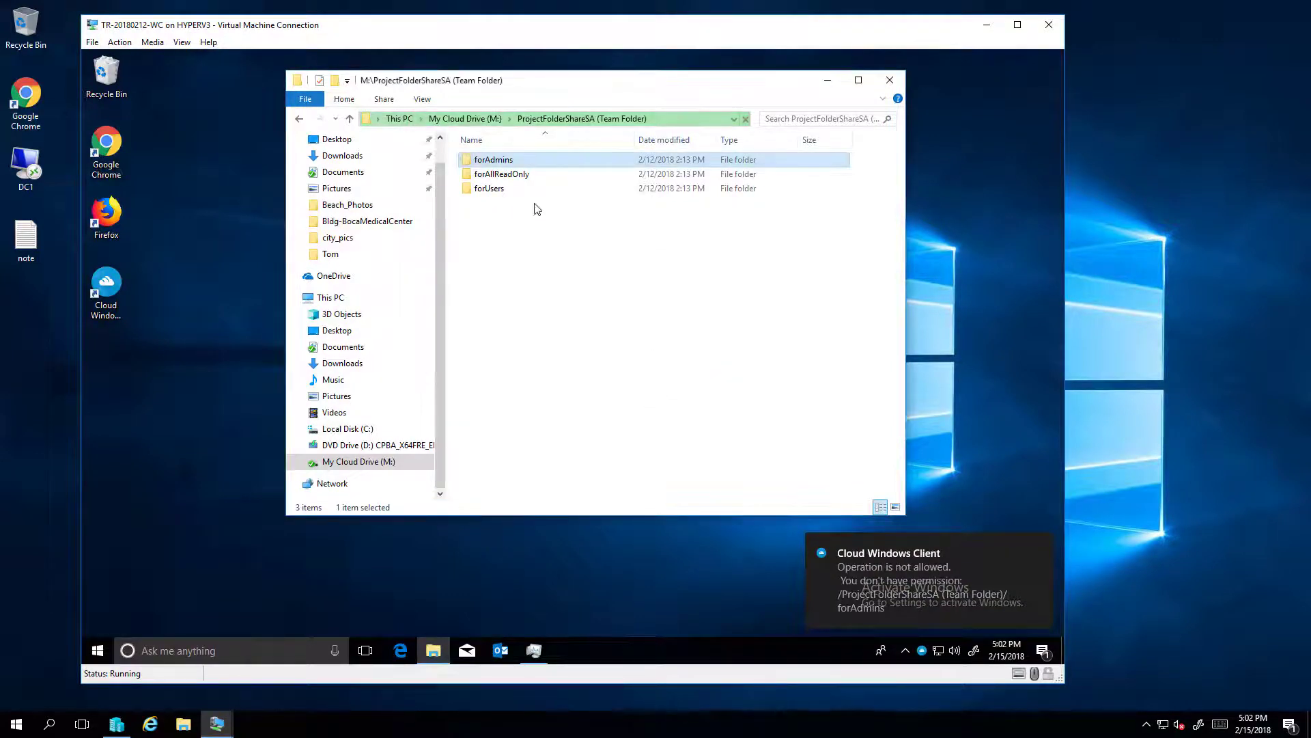
Try creating a Rich Text Format file in forAllReadOnly and confirm it is blocked
{"action": "left_click", "coordinate": [525, 176]}
{"action": "double_click", "coordinate": [525, 176]}
{"action": "right_click", "coordinate": [579, 267]}
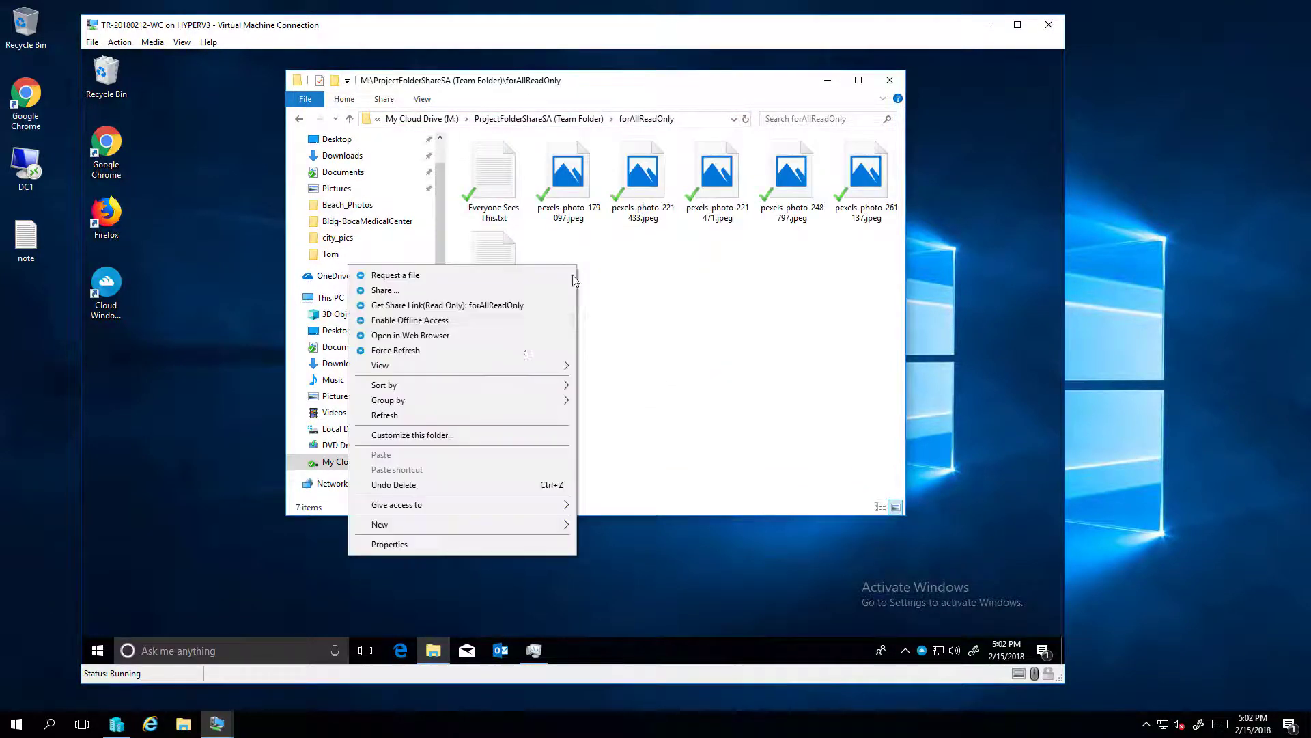
{"action": "mouse_move", "coordinate": [475, 526]}
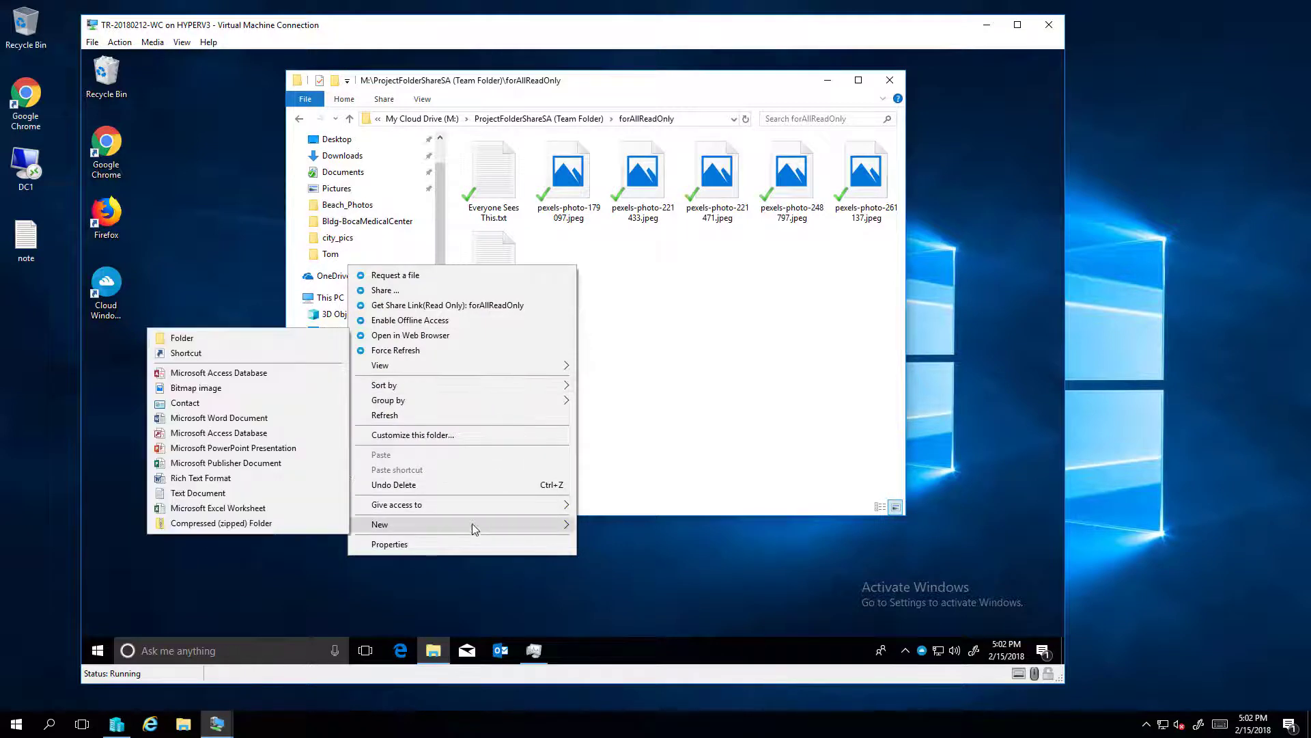
{"action": "left_click", "coordinate": [228, 481]}
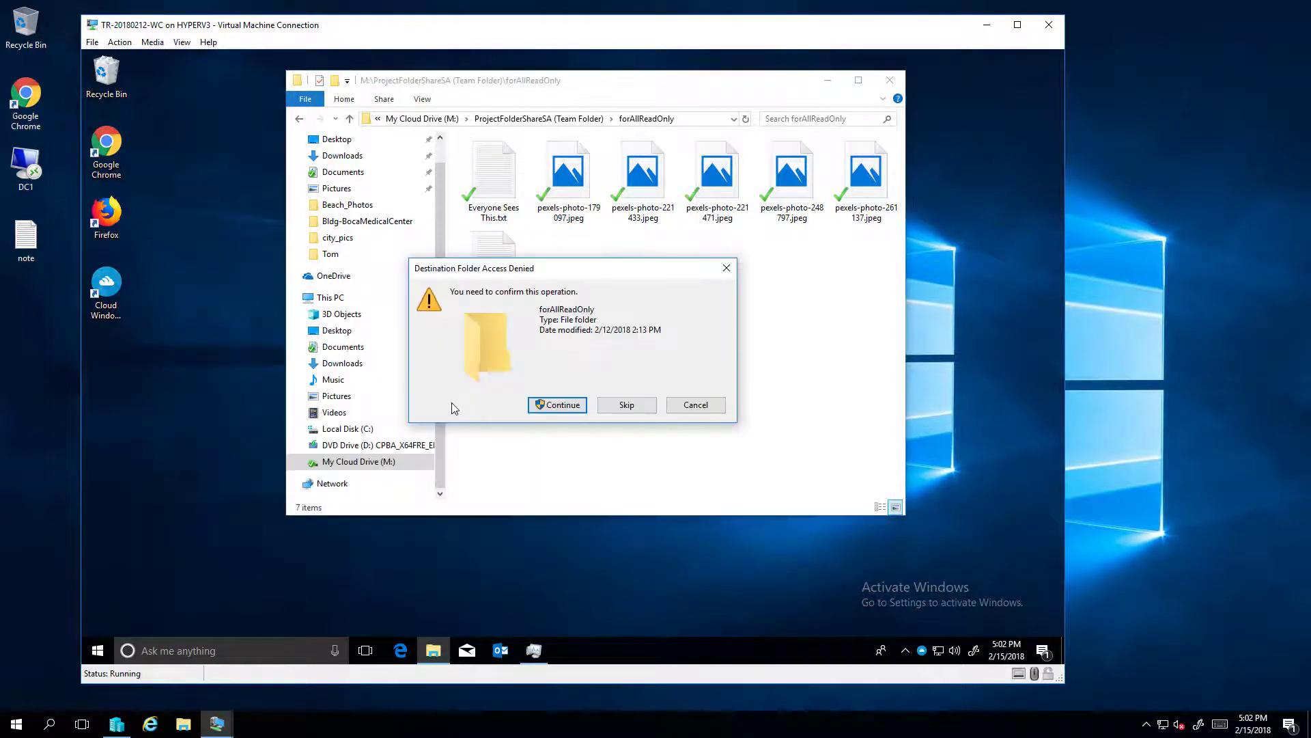
{"action": "left_click", "coordinate": [556, 404]}
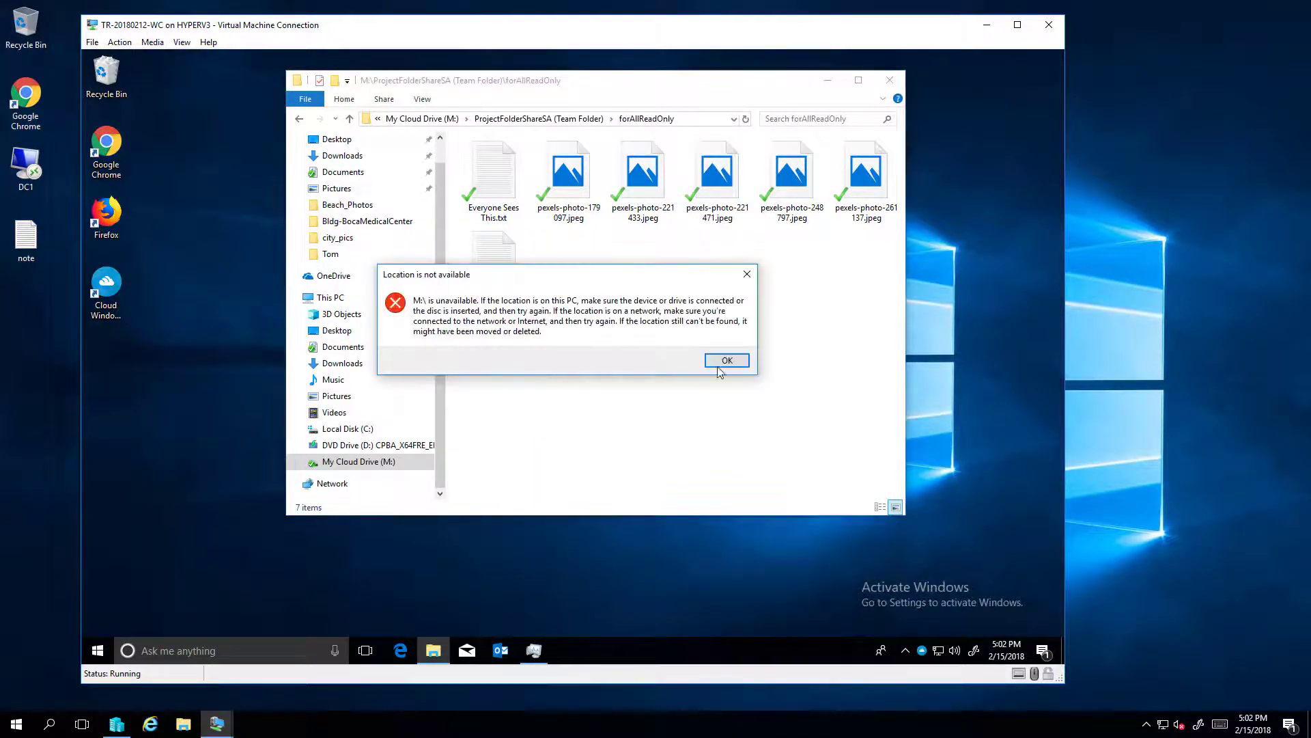
{"action": "left_click", "coordinate": [720, 368]}
Create a text document named NewFile.txt in ProjectFolderShareSA's forUsers folder and open it
{"action": "left_click", "coordinate": [584, 119]}
{"action": "double_click", "coordinate": [498, 188]}
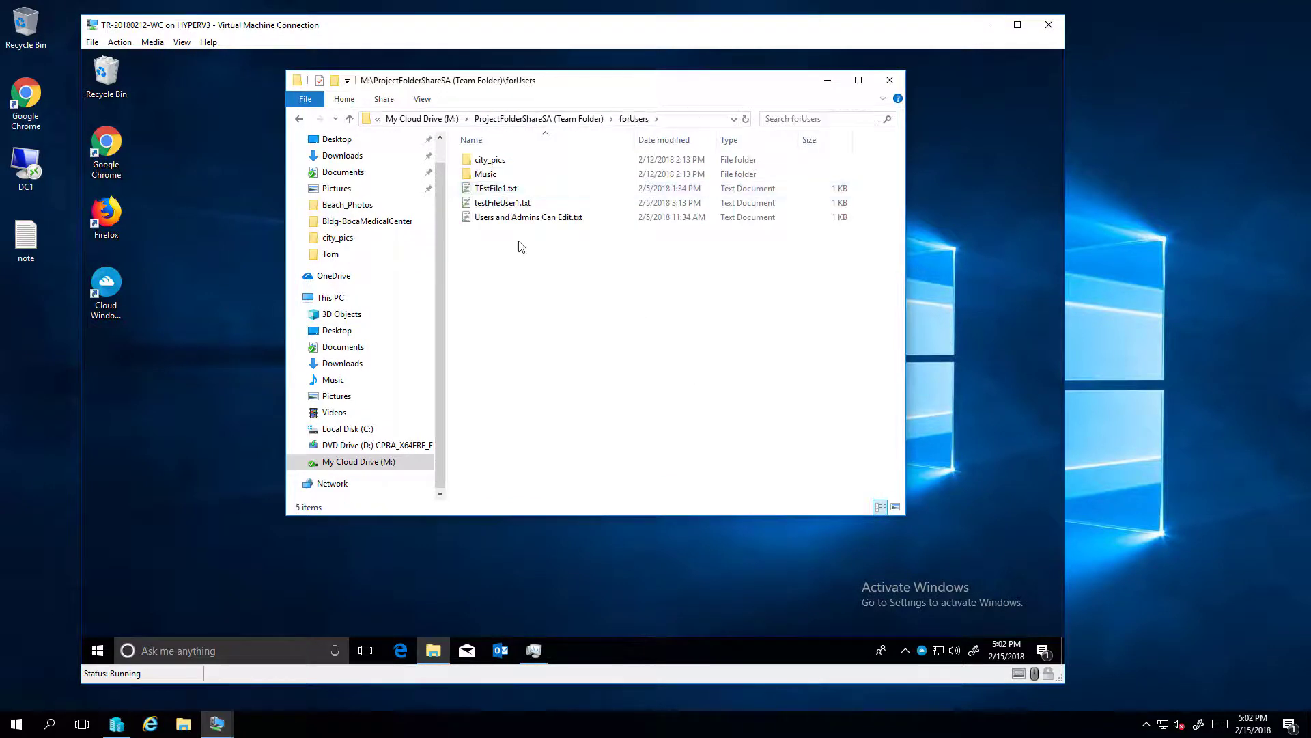
{"action": "right_click", "coordinate": [524, 242]}
{"action": "mouse_move", "coordinate": [453, 482]}
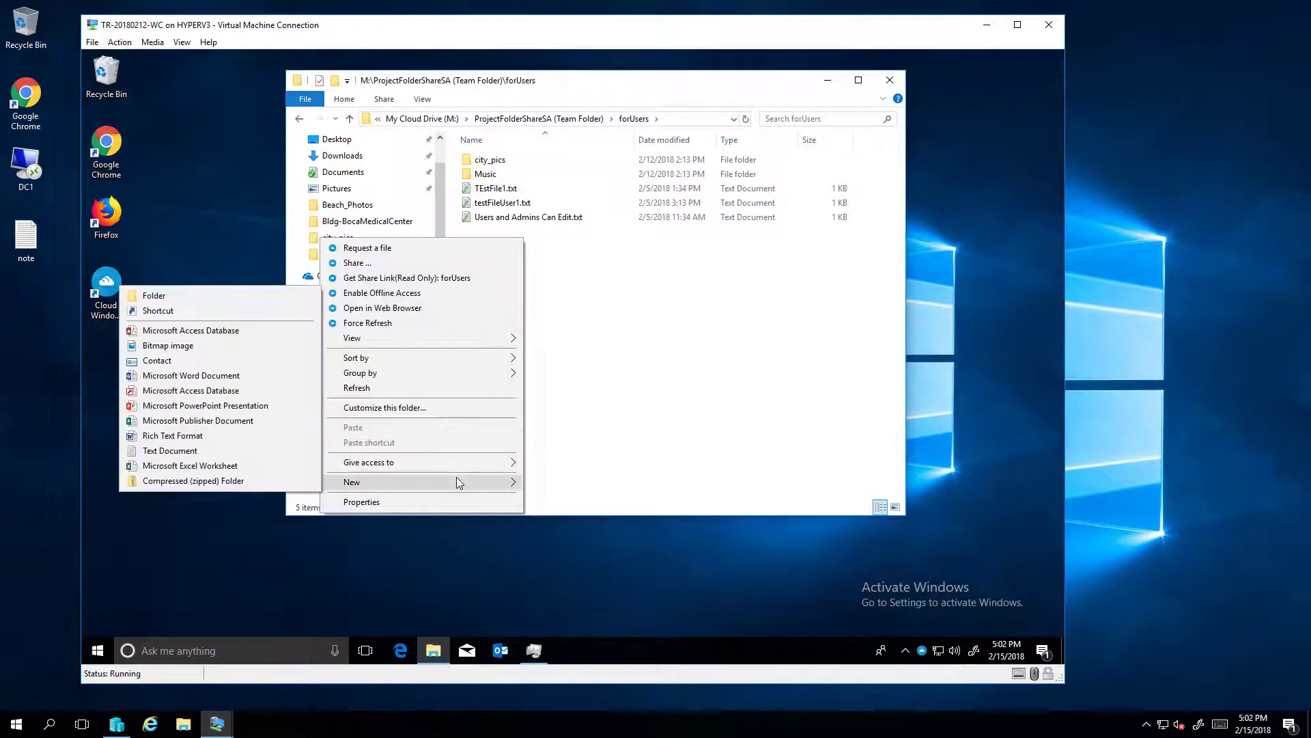
{"action": "left_click", "coordinate": [228, 449]}
{"action": "type", "text": "NewFile.txt"}
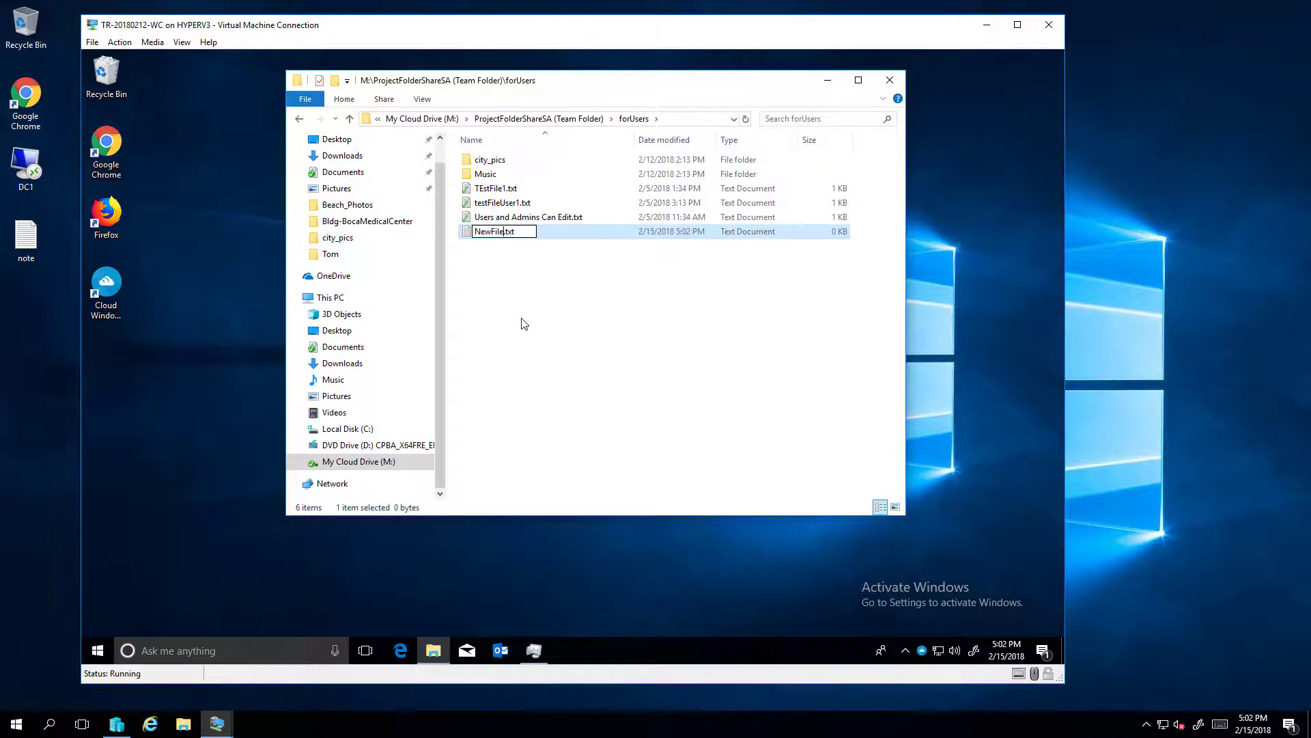
{"action": "left_click", "coordinate": [524, 324]}
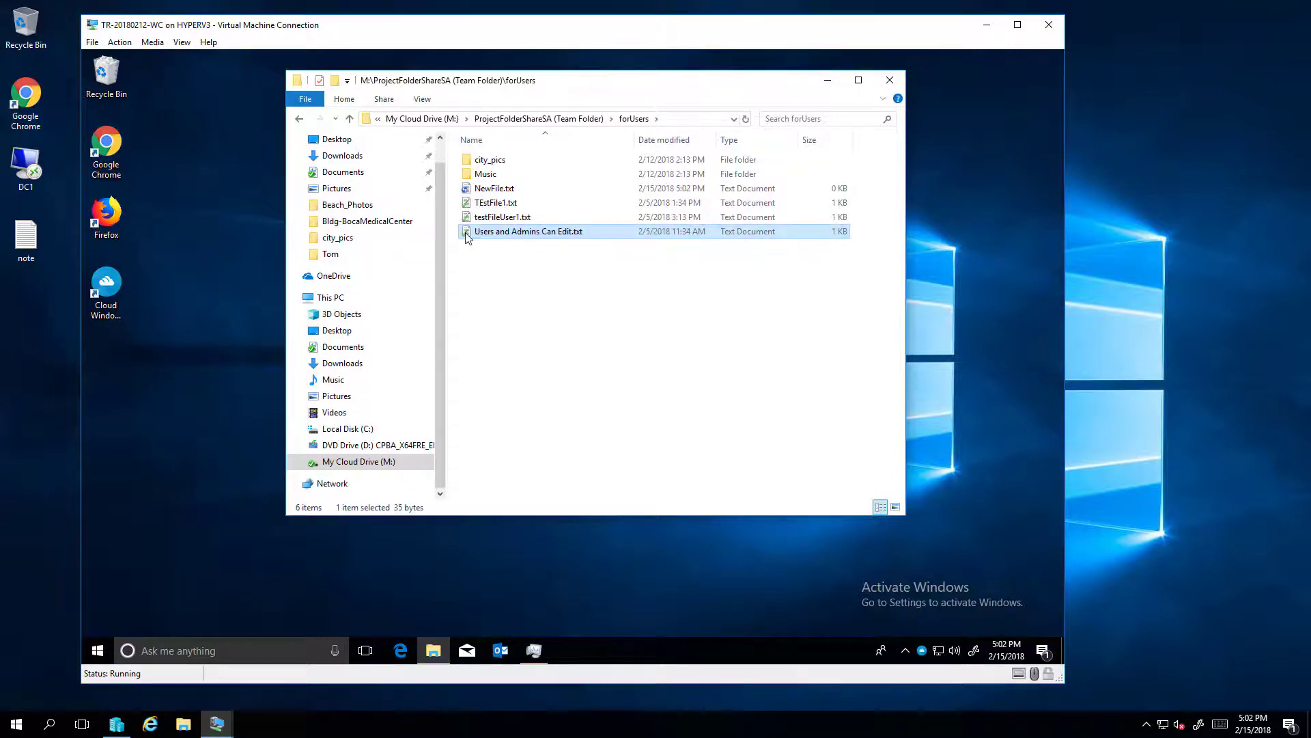
{"action": "double_click", "coordinate": [494, 188]}
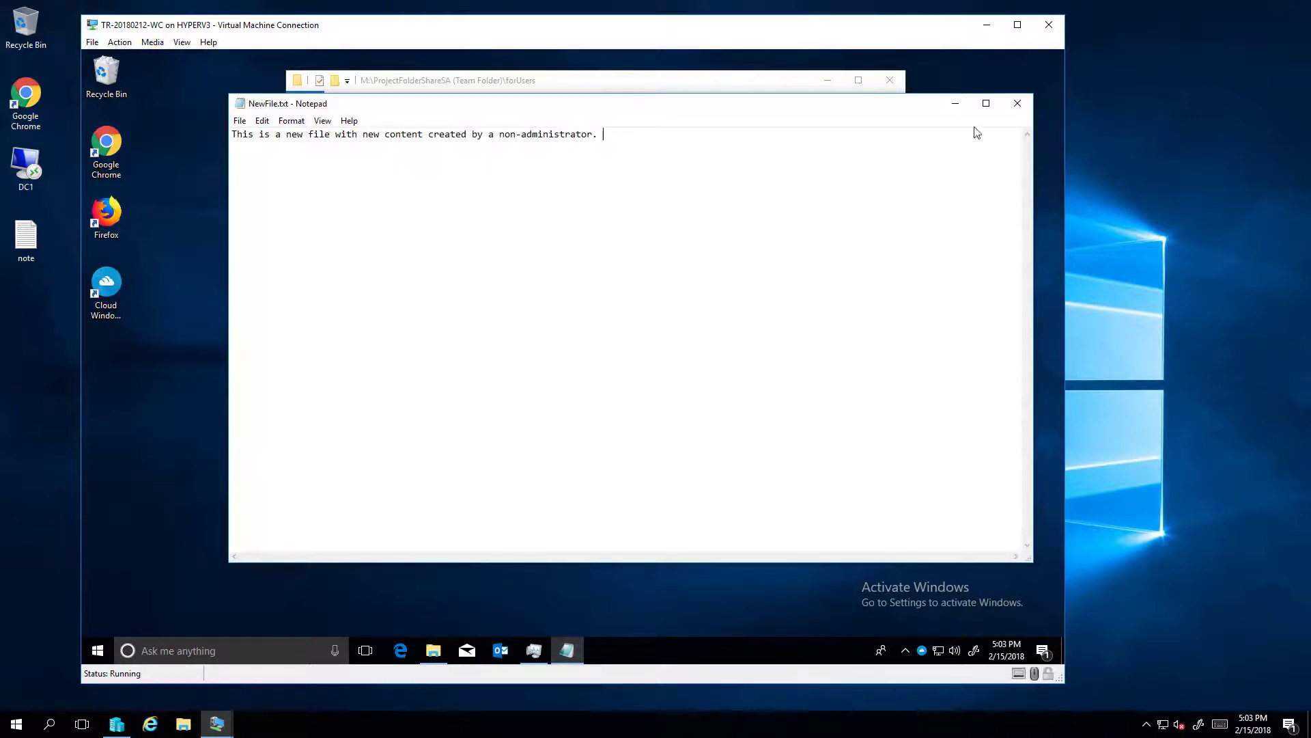
Save and close NewFile.txt, then maximize the browser window
{"action": "left_click", "coordinate": [1017, 103]}
{"action": "left_click", "coordinate": [536, 362]}
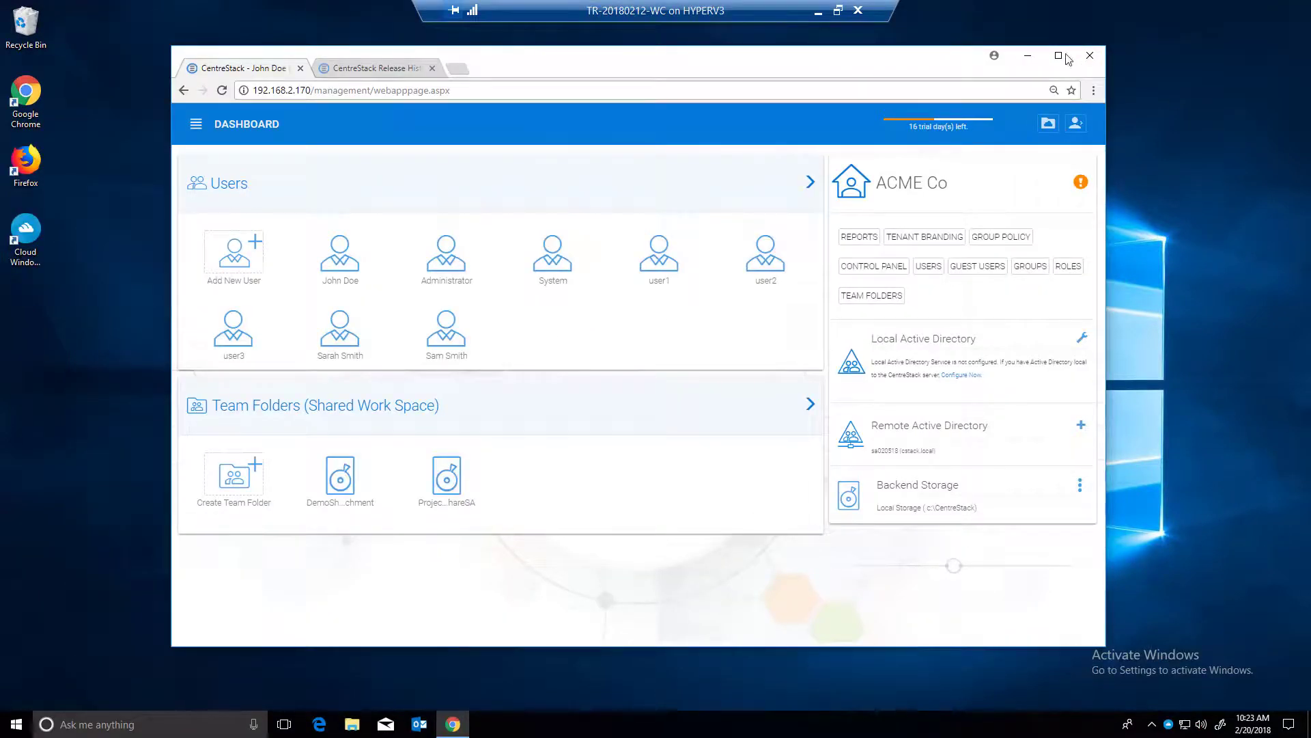
{"action": "left_click", "coordinate": [1059, 57]}
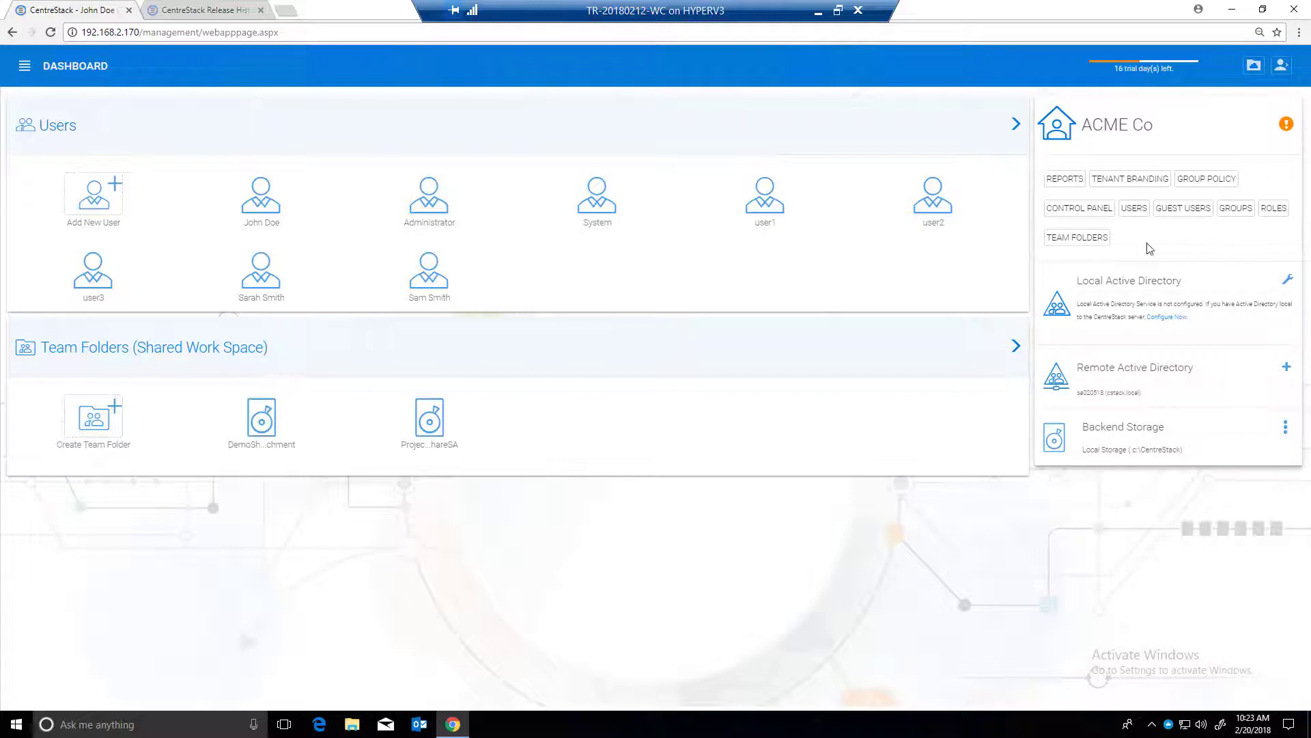
In Group Policy's Client Setting Manager, tick Encrypt Local Cache
{"action": "left_click", "coordinate": [1199, 181]}
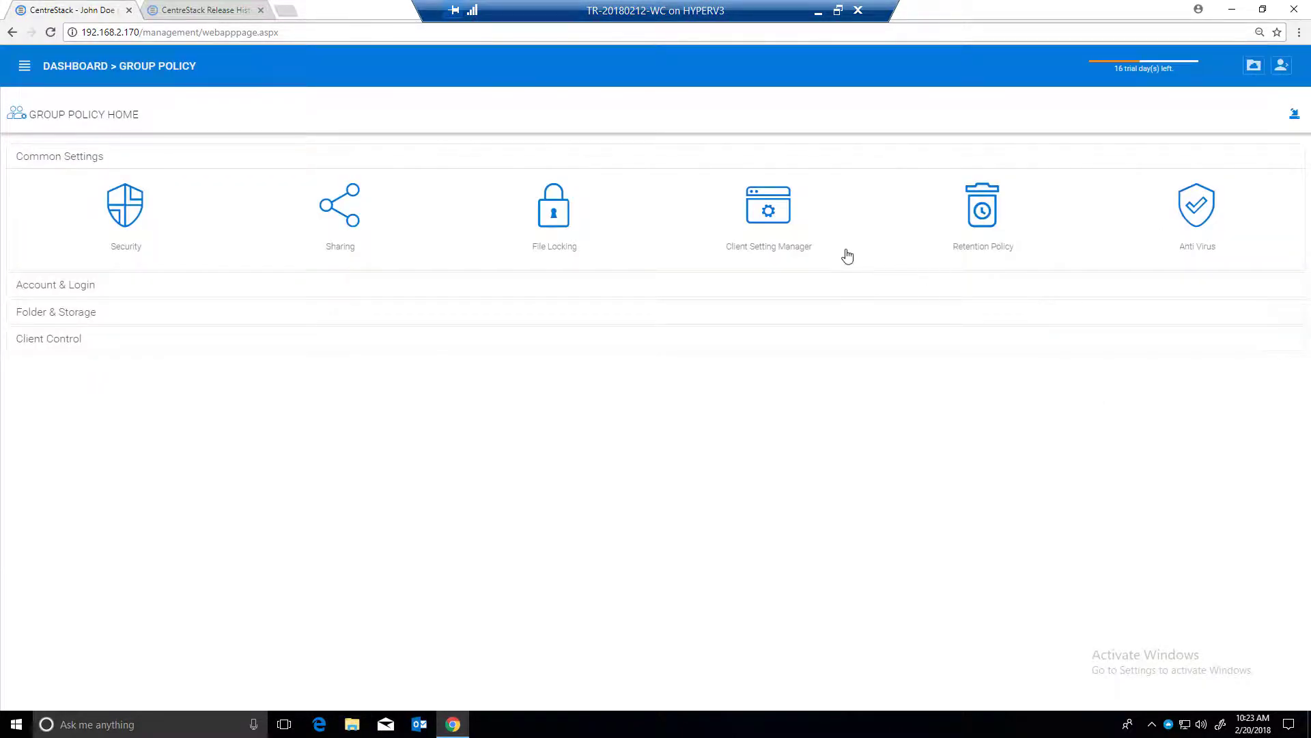
{"action": "left_click", "coordinate": [766, 218]}
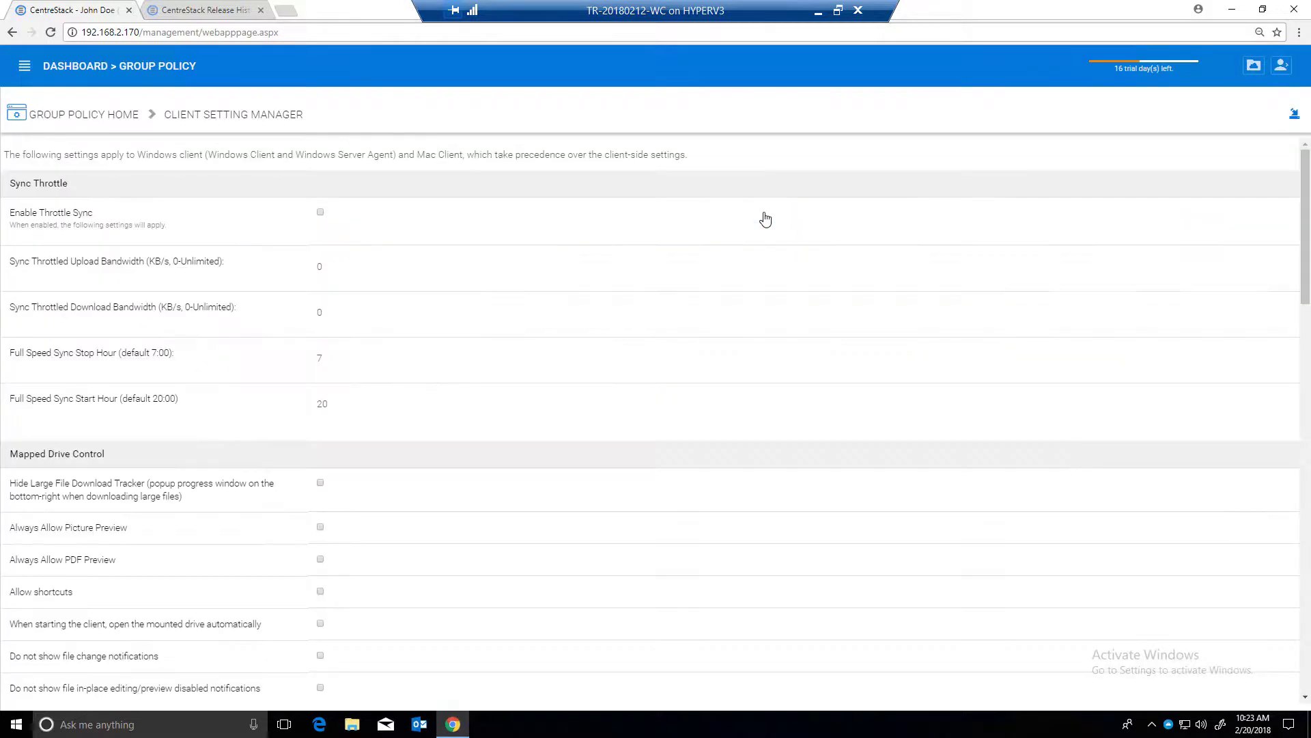
{"action": "scroll", "coordinate": [1288, 300], "scroll_direction": "down", "scroll_amount": 10}
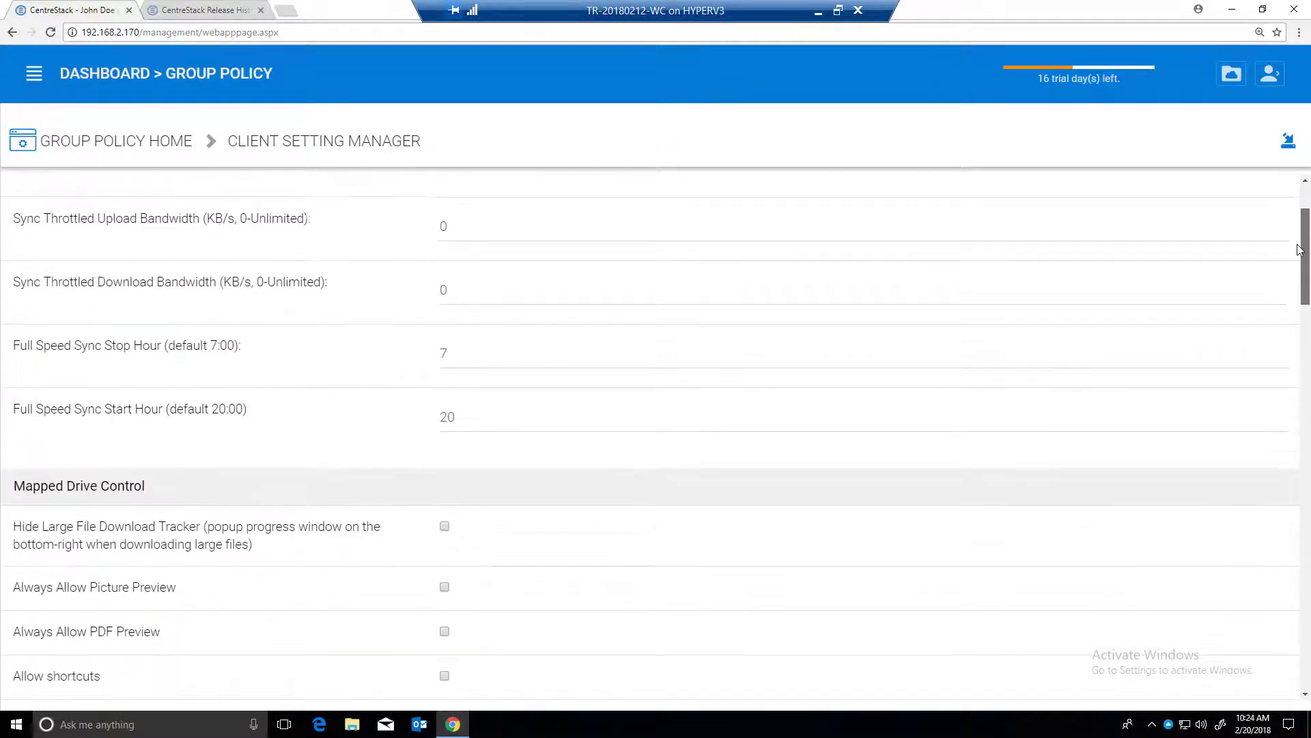
{"action": "key", "text": "ctrl+plus"}
{"action": "scroll", "coordinate": [1290, 403], "scroll_direction": "down", "scroll_amount": 7}
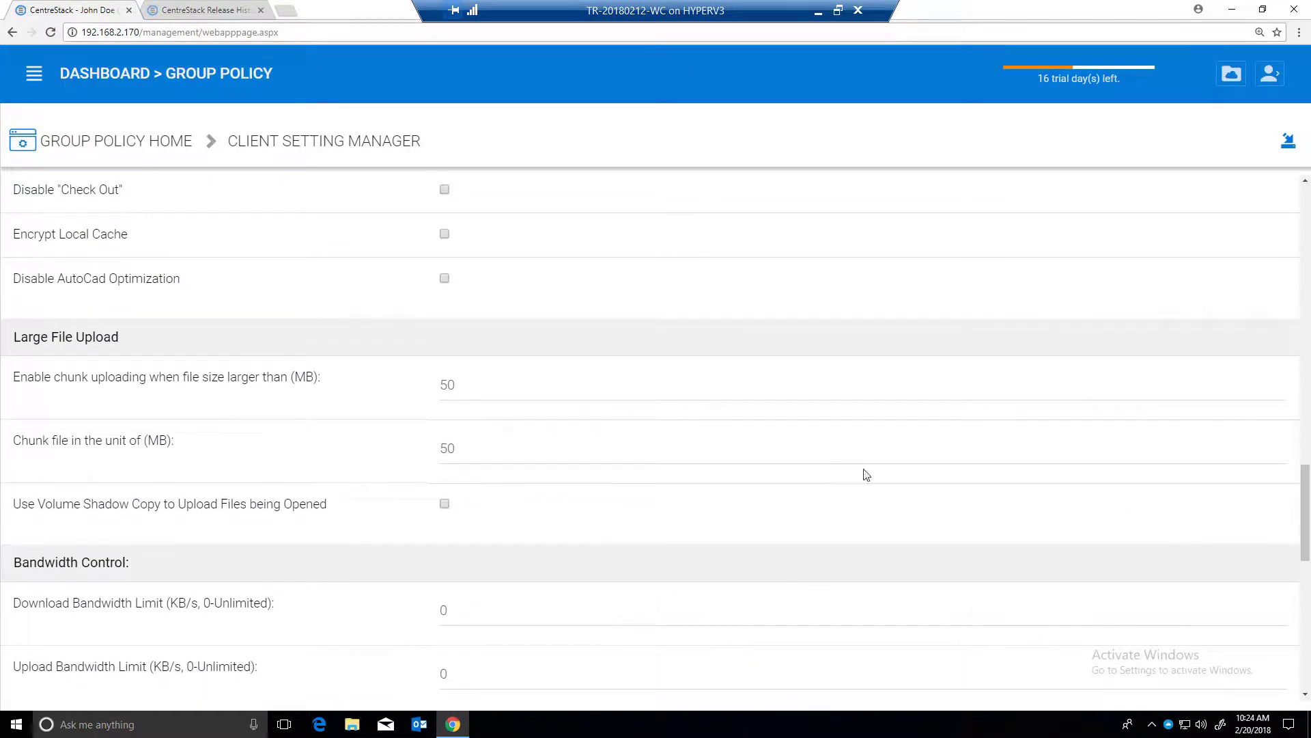
{"action": "left_click", "coordinate": [462, 390]}
{"action": "right_click", "coordinate": [423, 382]}
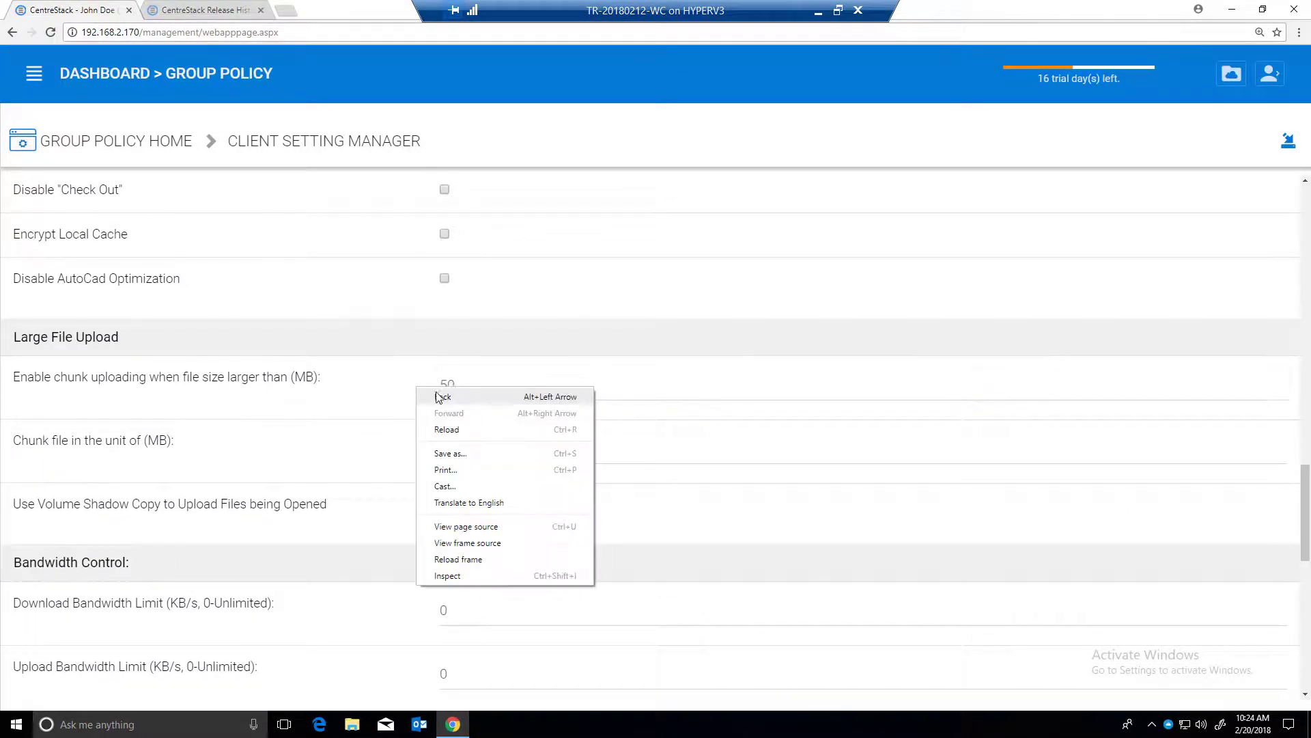
{"action": "left_click", "coordinate": [736, 428]}
{"action": "left_click", "coordinate": [465, 457]}
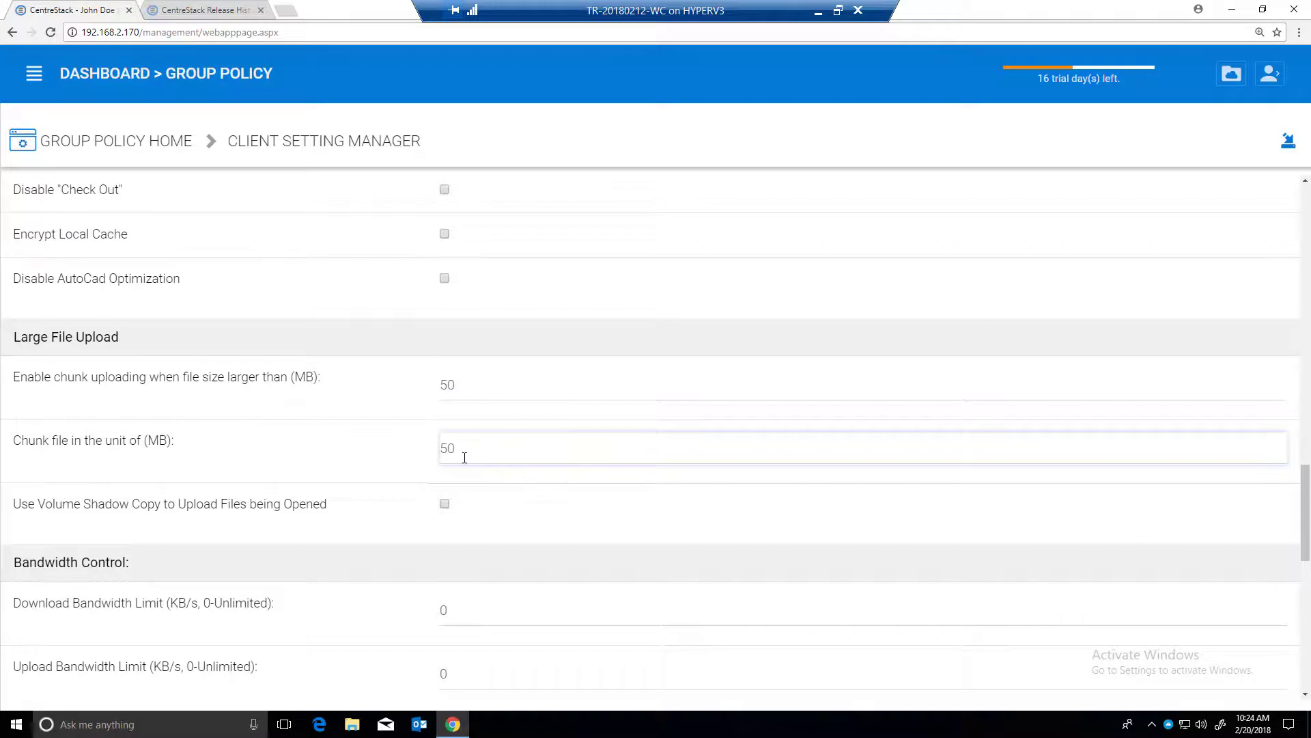
{"action": "left_click", "coordinate": [445, 234]}
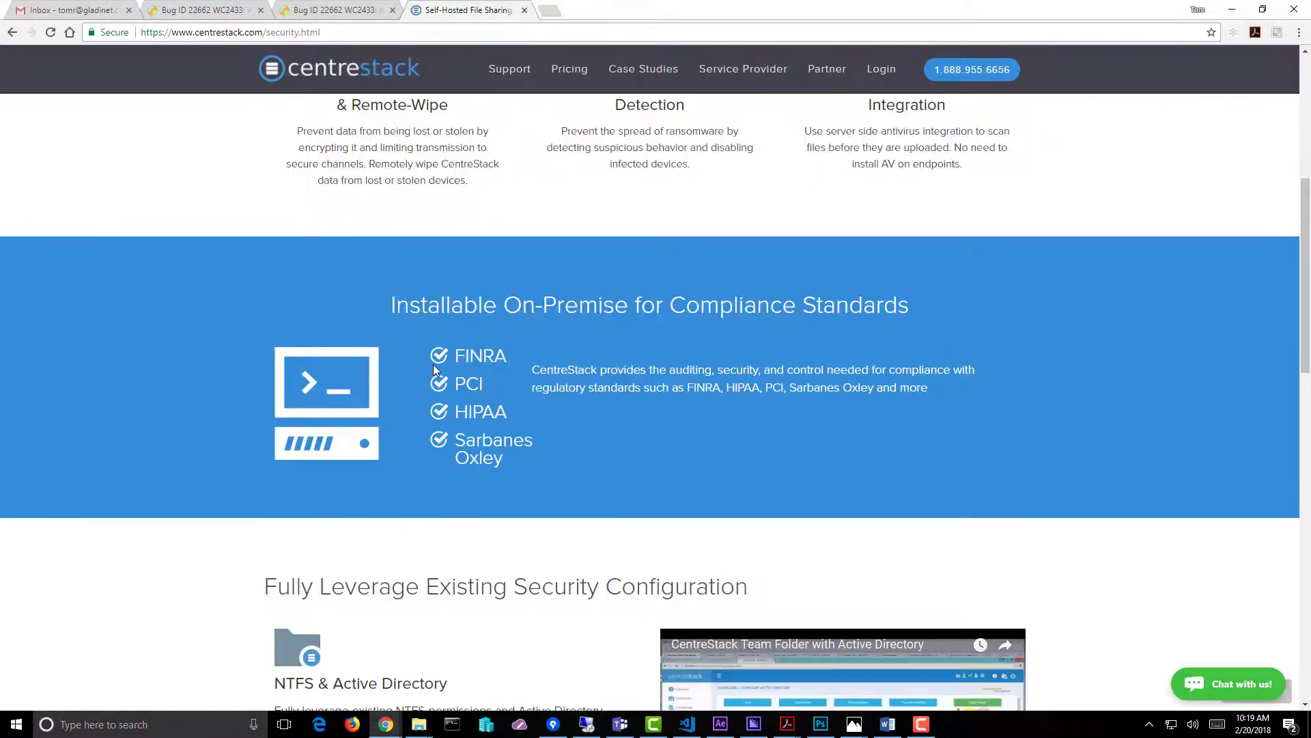
Zoom the page to 125% and scroll through the customer logos and file server features
{"action": "key", "text": "ctrl+plus"}
{"action": "key", "text": "ctrl+plus"}
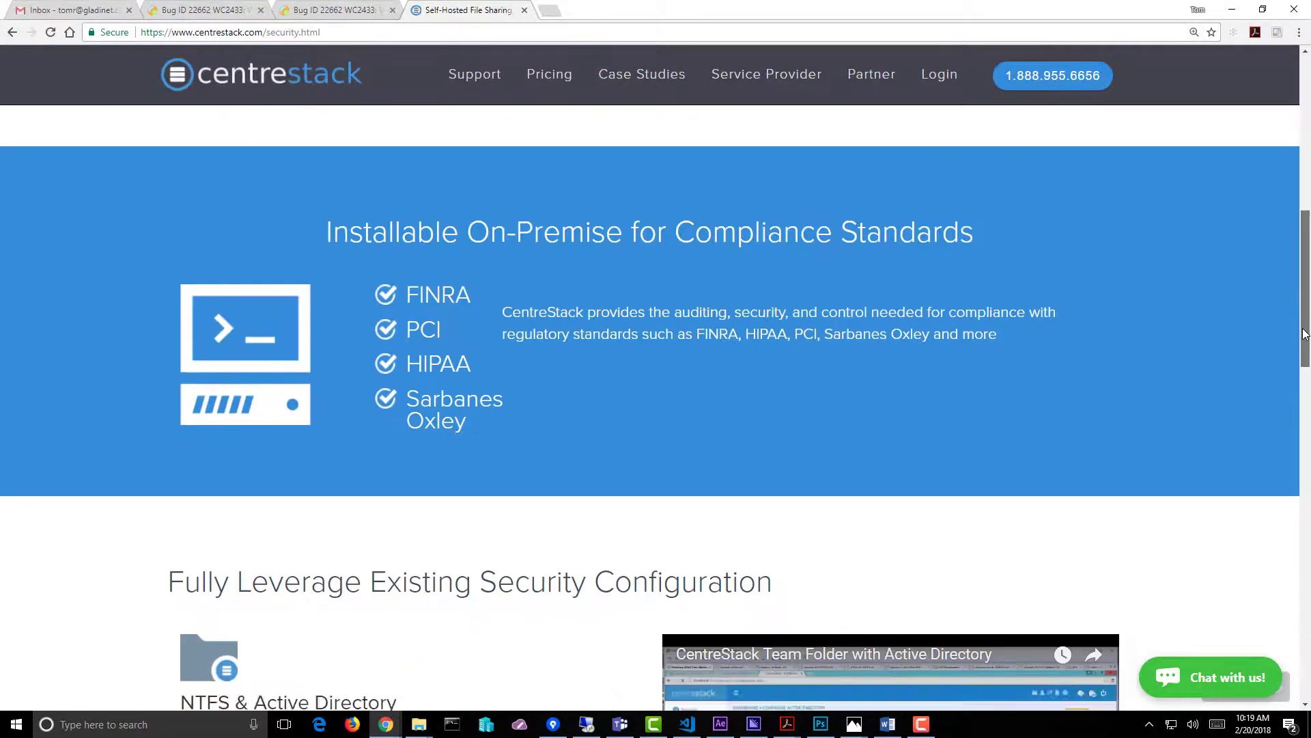
{"action": "left_click_drag", "start_coordinate": [1304, 300], "coordinate": [1305, 321]}
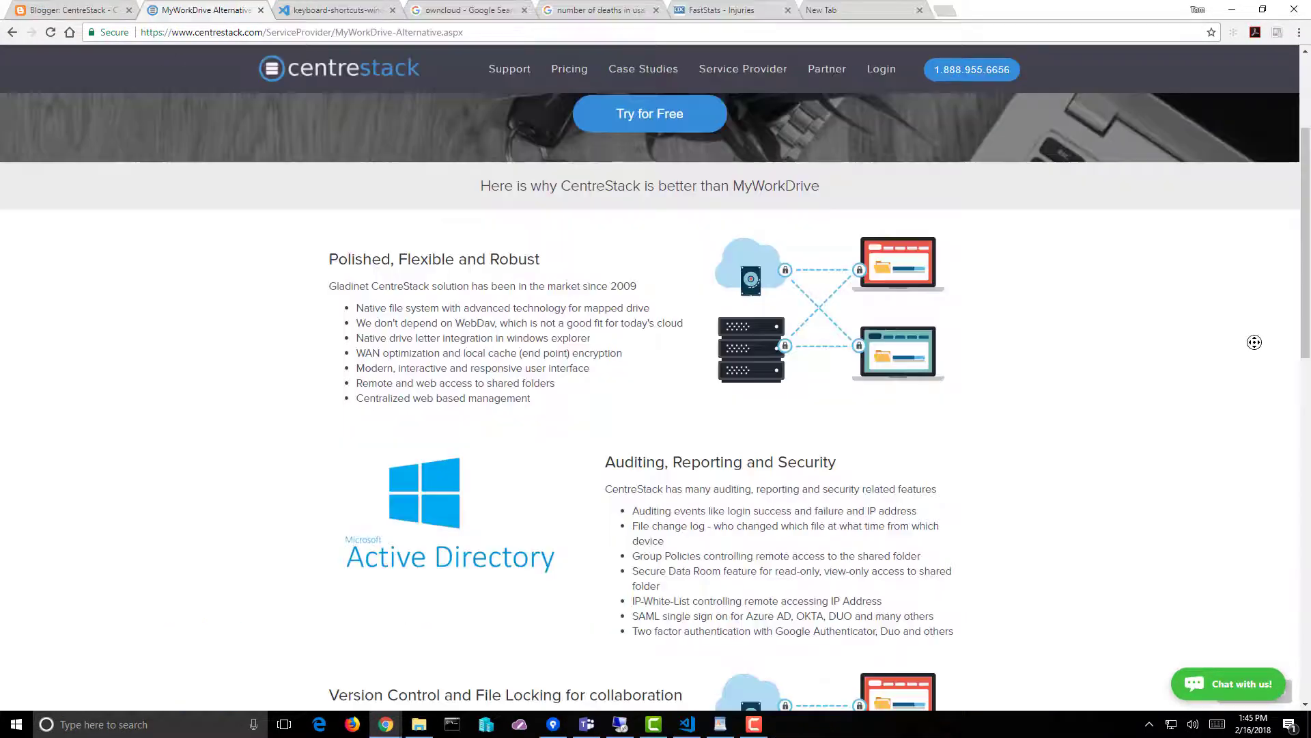
{"action": "scroll", "coordinate": [656, 443], "scroll_direction": "down", "scroll_amount": 3}
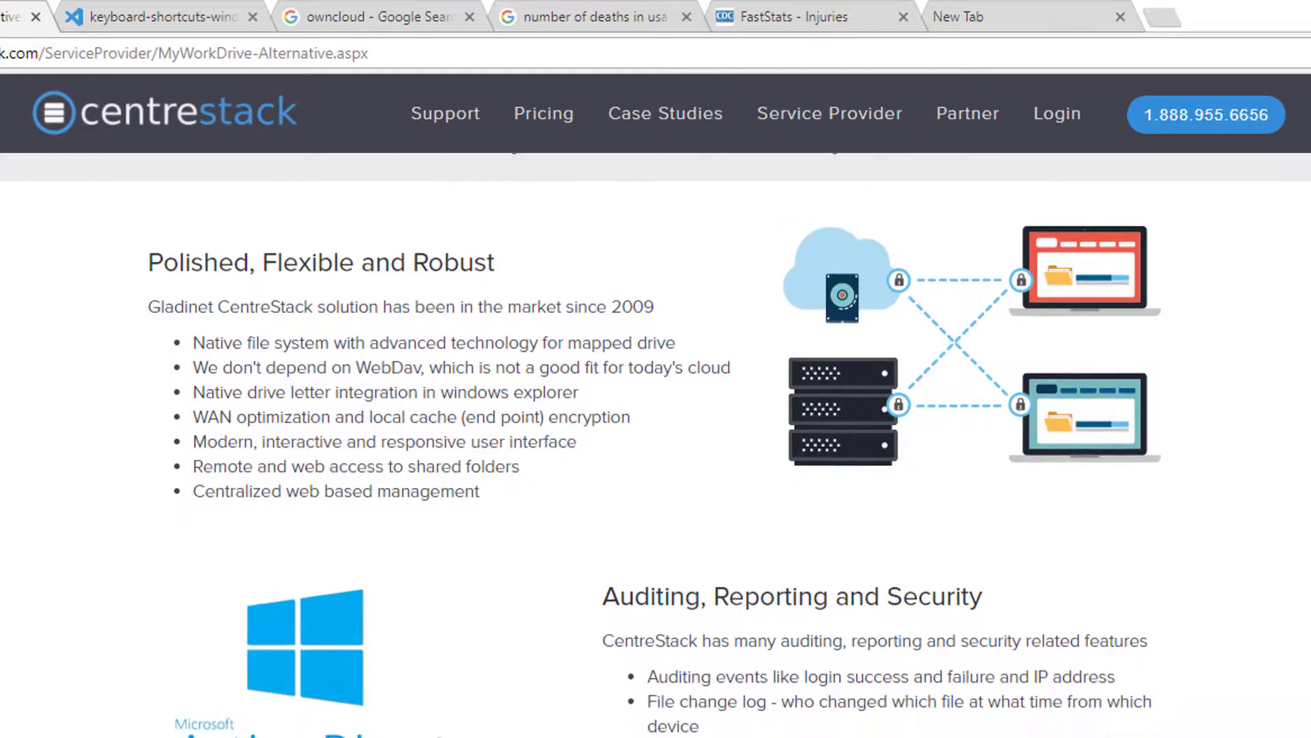
{"action": "scroll", "coordinate": [656, 444], "scroll_direction": "down", "scroll_amount": 3}
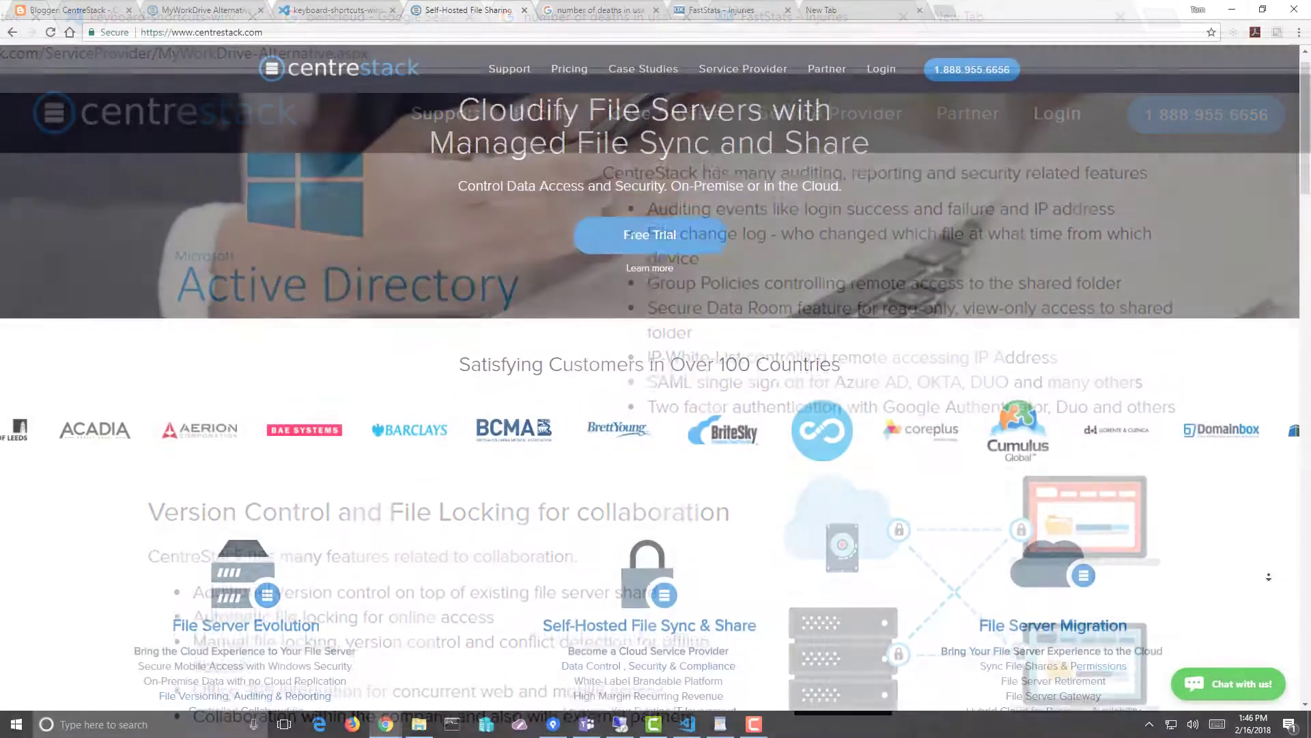
{"action": "scroll", "coordinate": [1268, 578], "scroll_direction": "down", "scroll_amount": 3}
Scroll down to the footer and open Register to reach the Free Trial Registration form
{"action": "scroll", "coordinate": [1268, 577], "scroll_direction": "down", "scroll_amount": 3}
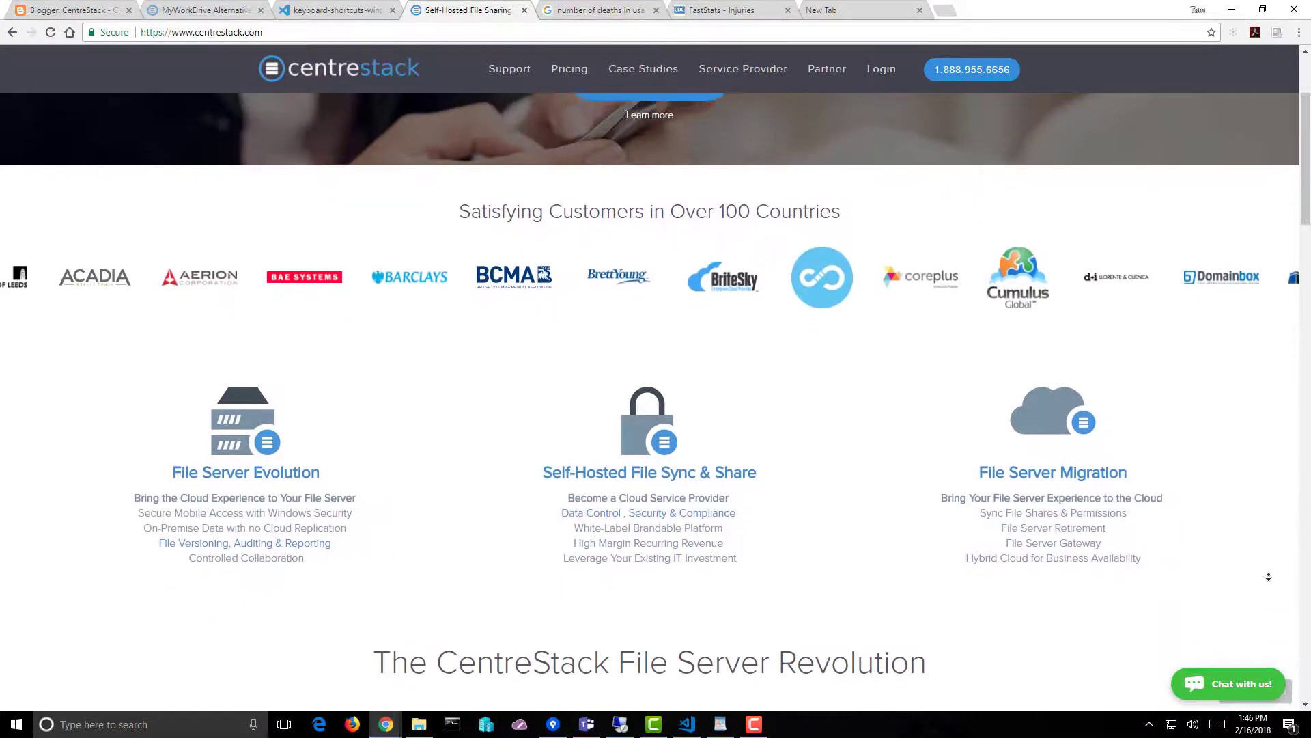
{"action": "scroll", "coordinate": [1268, 577], "scroll_direction": "down", "scroll_amount": 2}
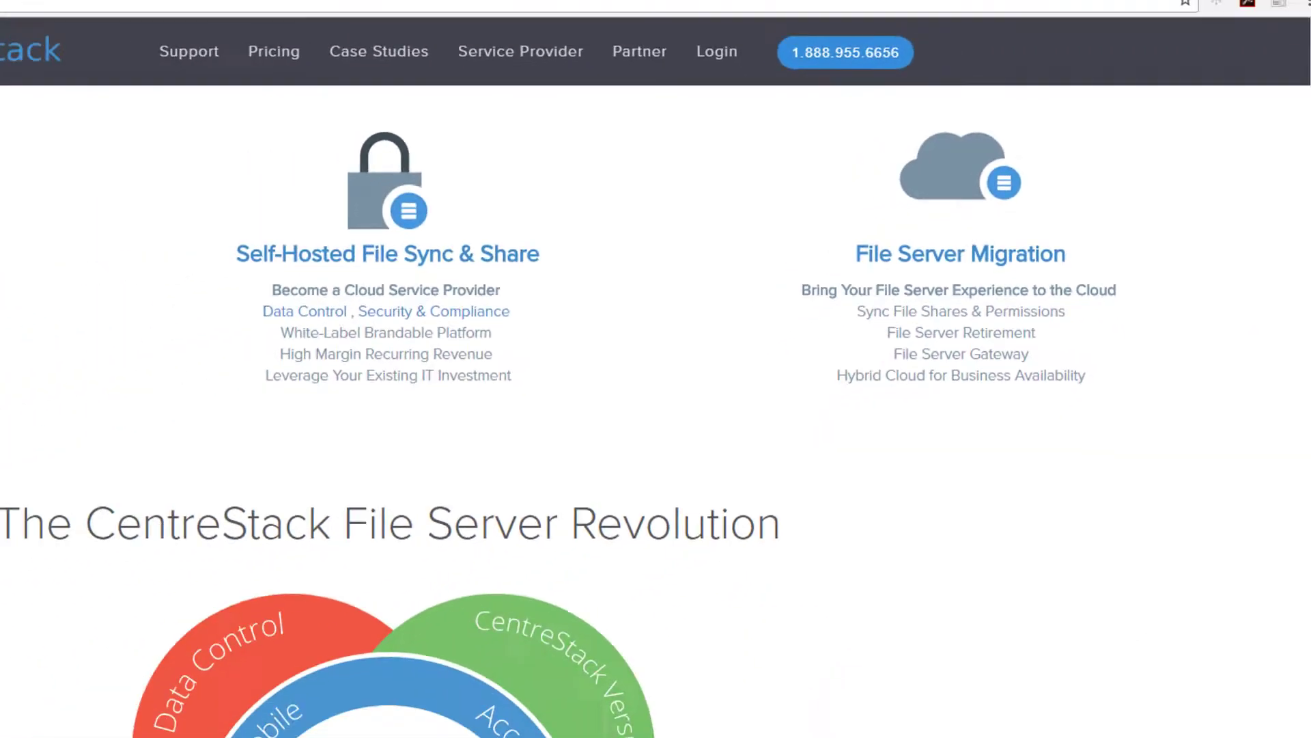
{"action": "scroll", "coordinate": [1268, 577], "scroll_direction": "down", "scroll_amount": 1}
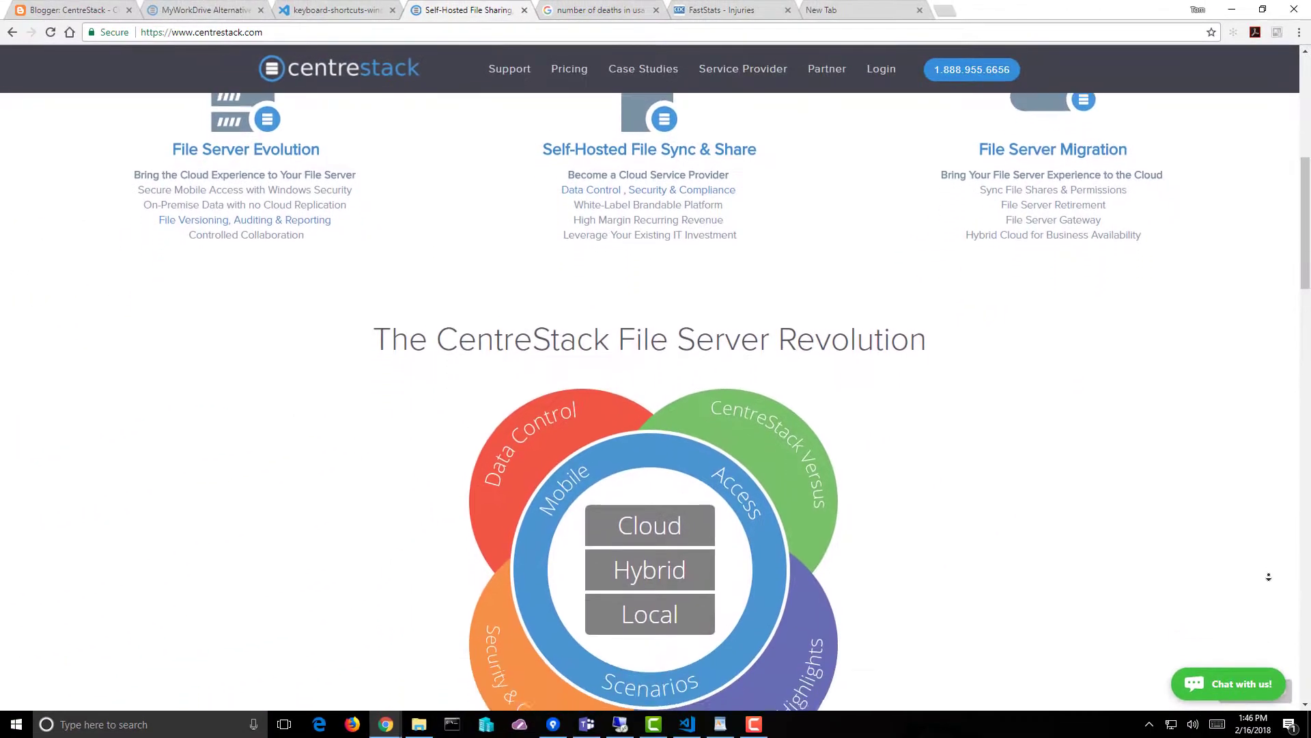
{"action": "scroll", "coordinate": [1268, 577], "scroll_direction": "down", "scroll_amount": 3}
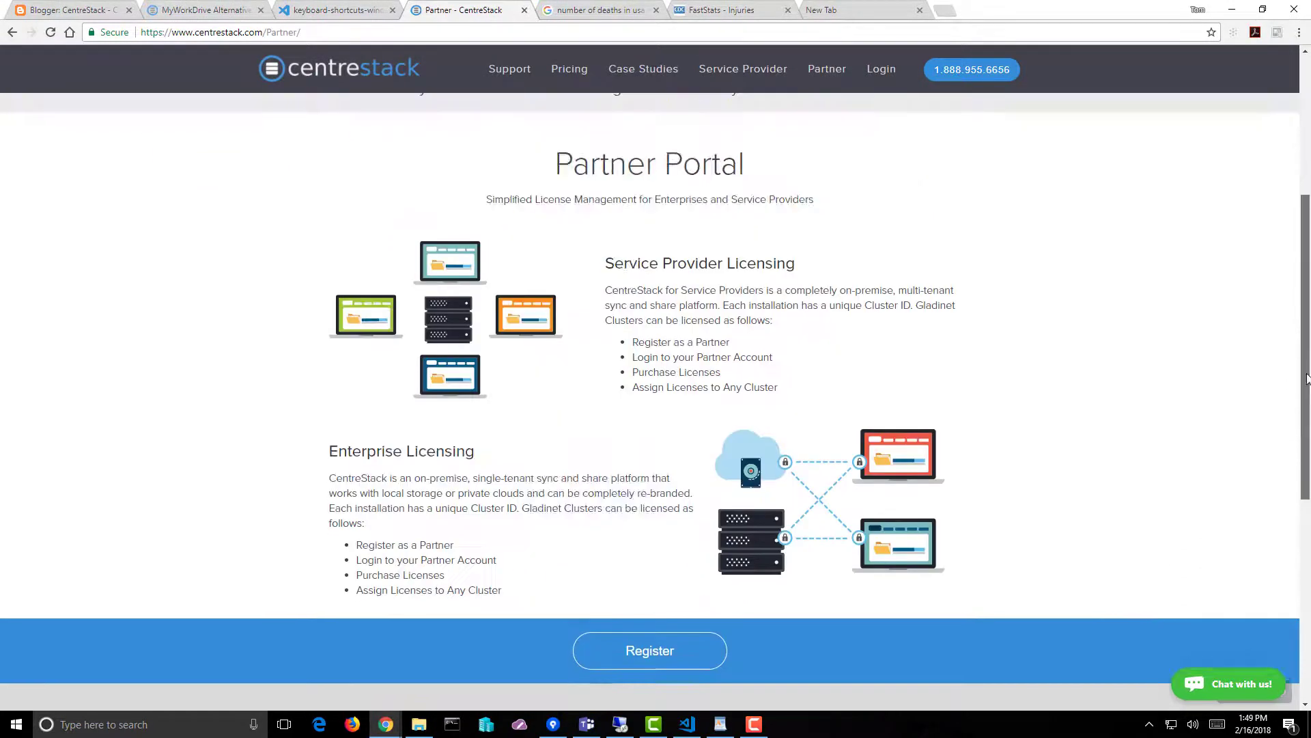
{"action": "left_click_drag", "start_coordinate": [1306, 378], "coordinate": [1262, 471]}
{"action": "left_click", "coordinate": [667, 448]}
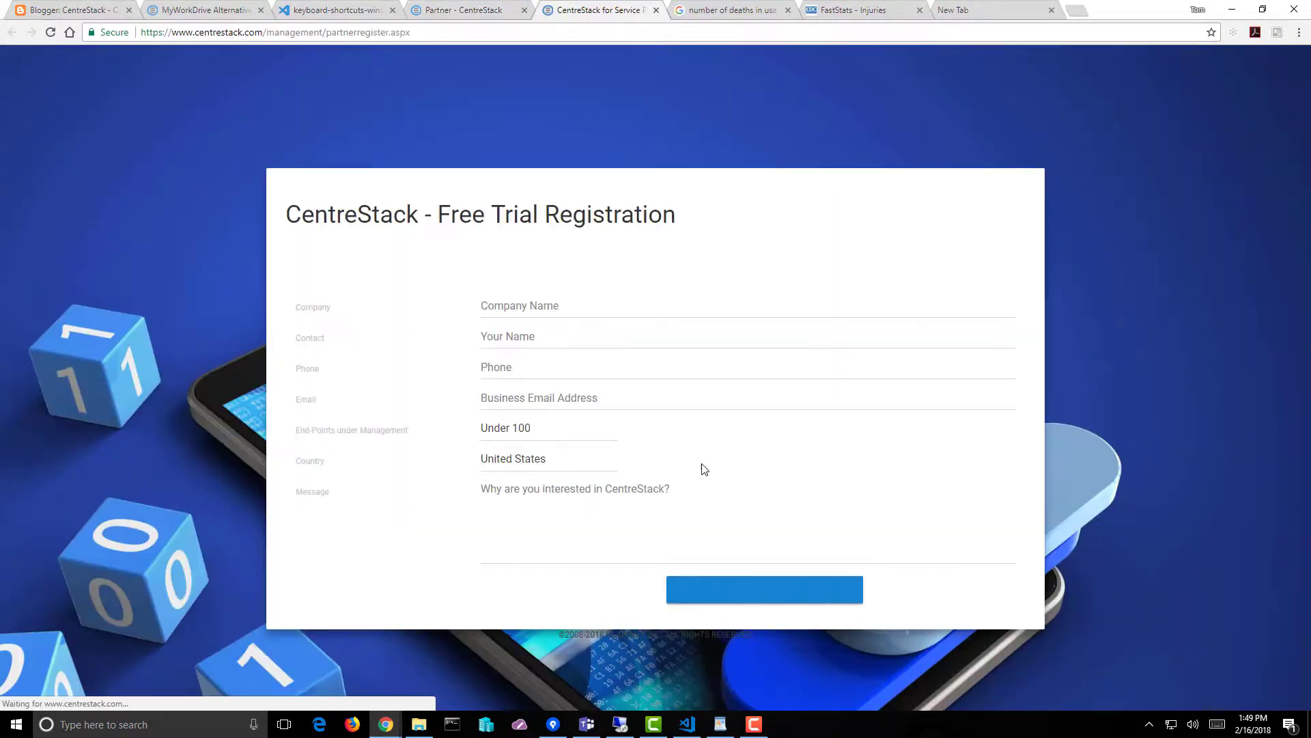